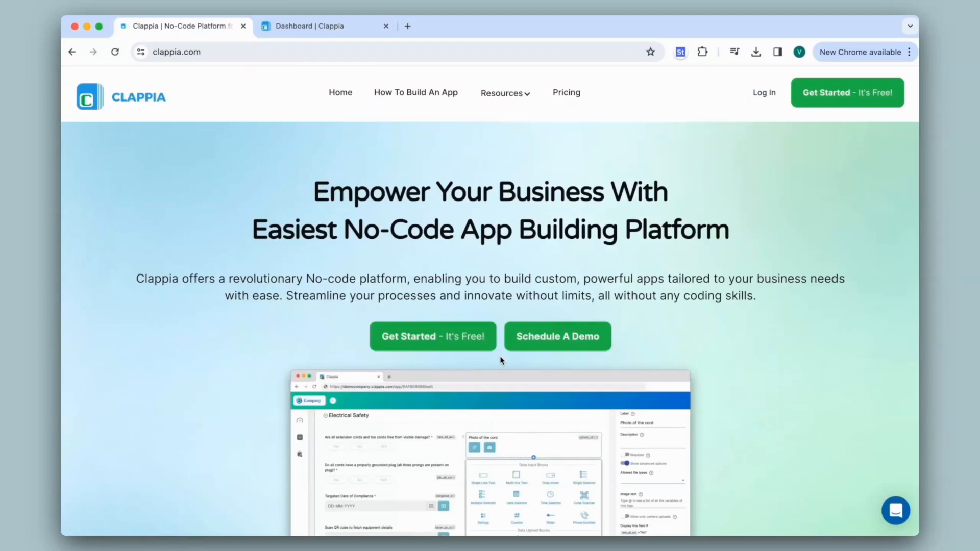
- Open the Appointments app from the dashboard and set the form to Schedule
click(302, 29)
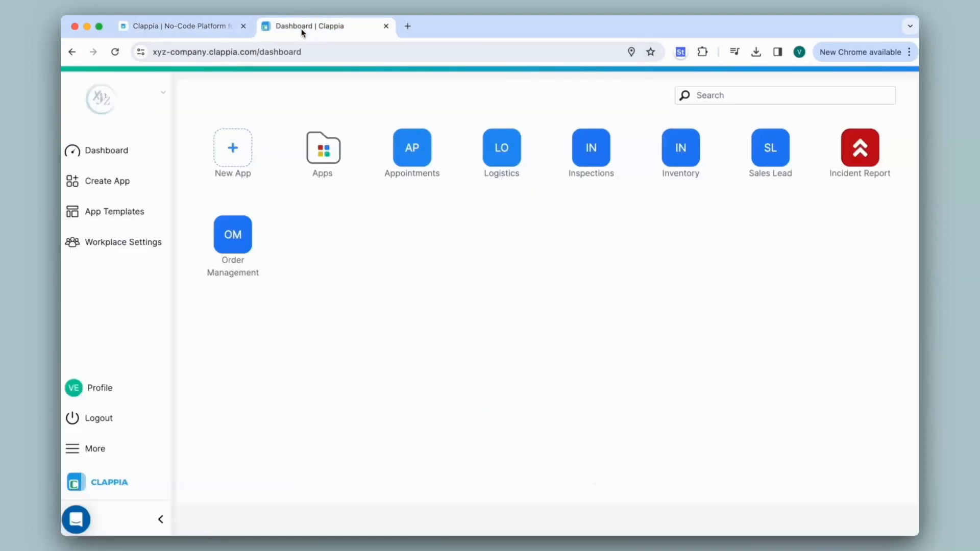
click(423, 161)
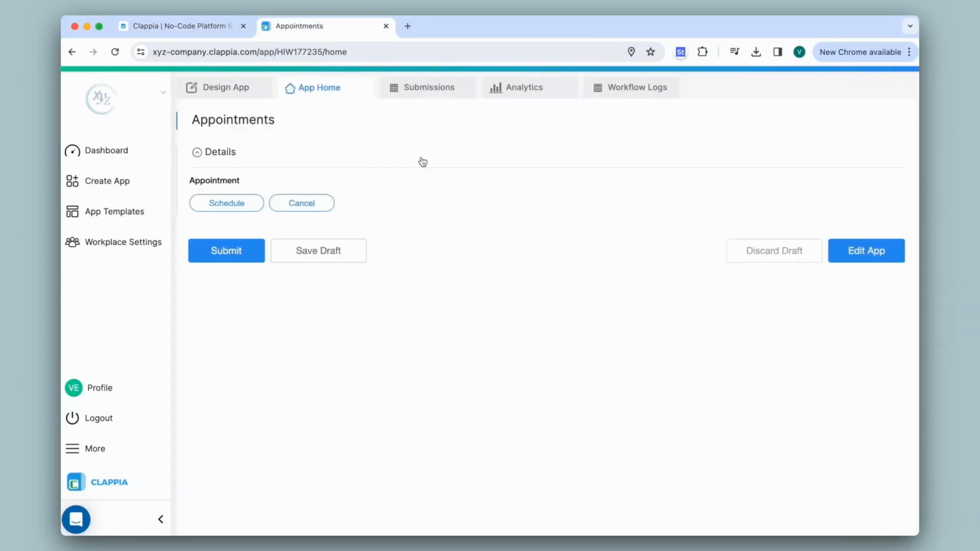
click(248, 203)
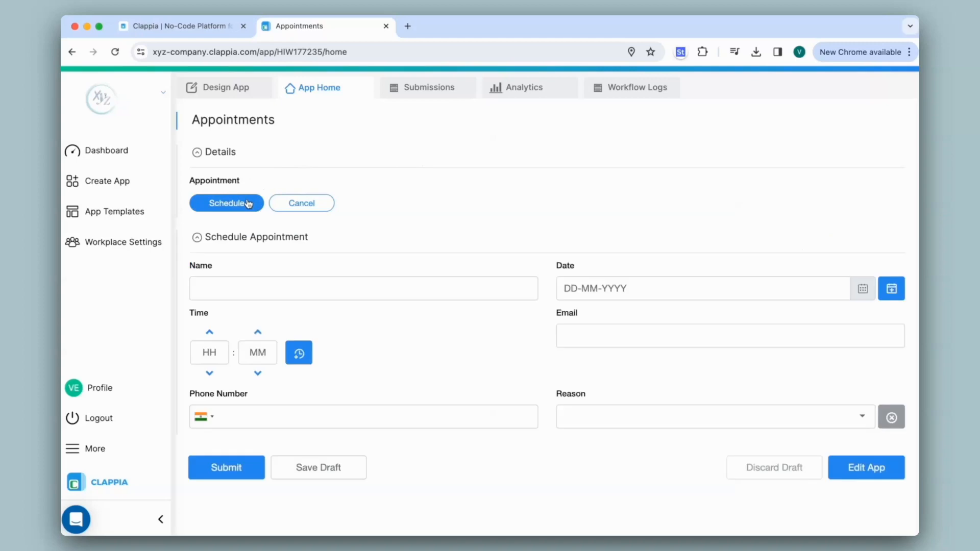
click(303, 205)
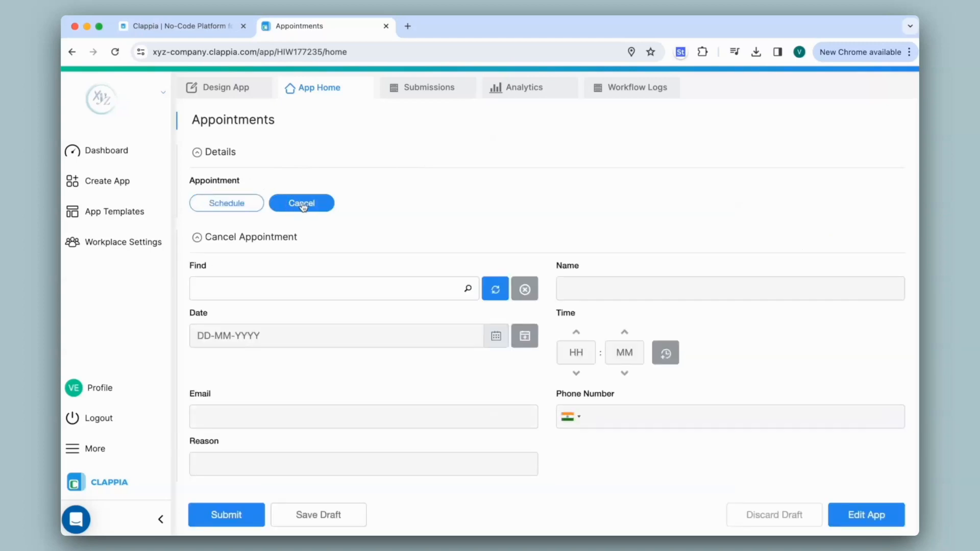
click(250, 203)
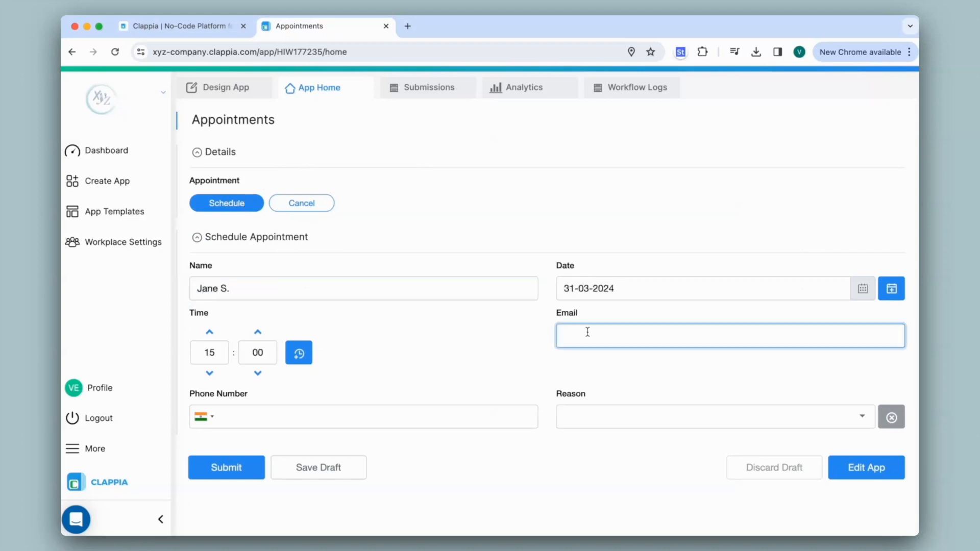
- Enter the email and phone number, pick Meeting as the reason, and submit the appointment
text(jane@email.com)
key(Tab)
text(1234567893)
click(665, 422)
click(665, 451)
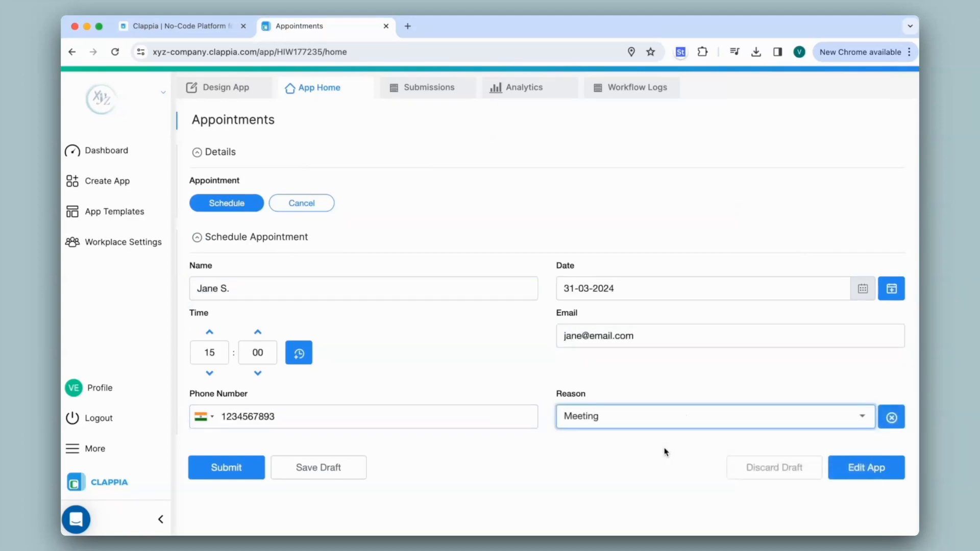
click(244, 475)
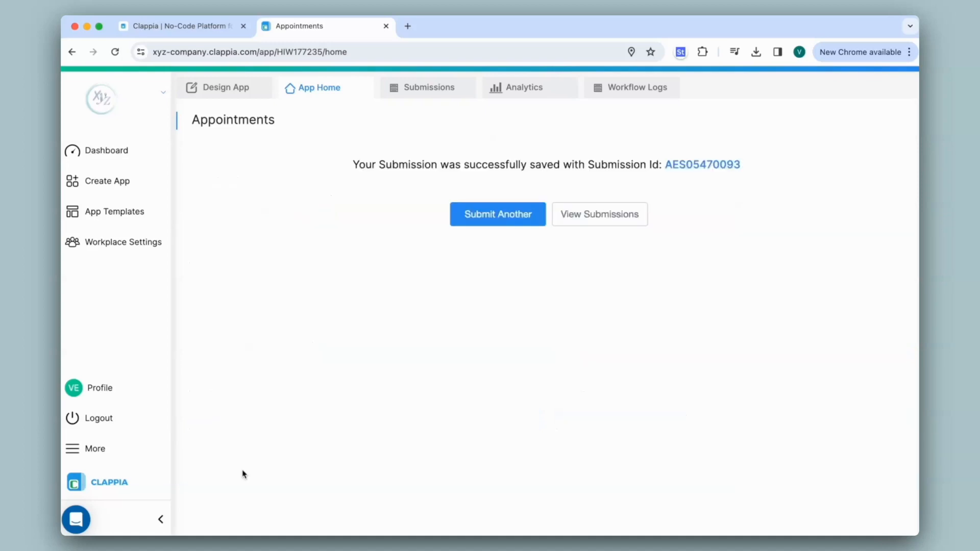
- Open the Submissions list and view the 31-03-2024 Meeting record
click(431, 95)
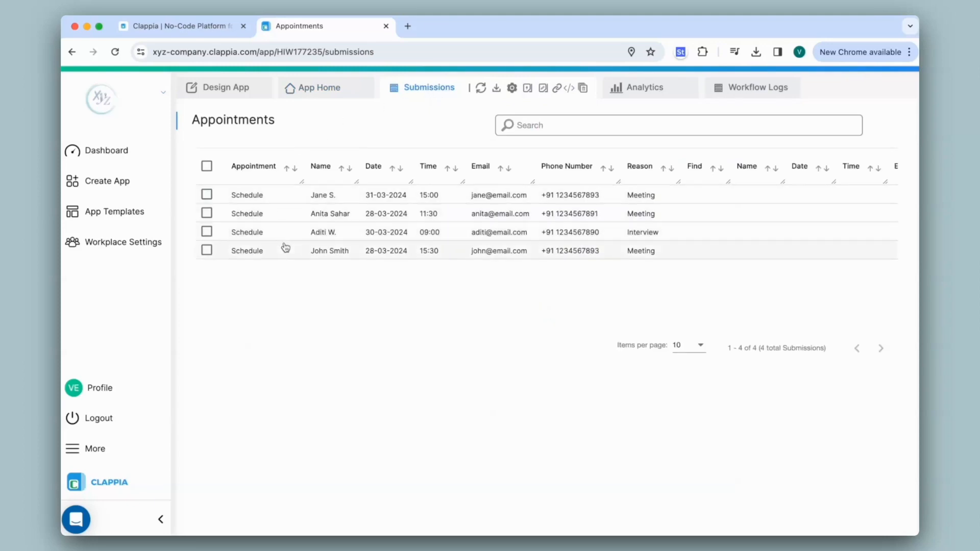
click(281, 199)
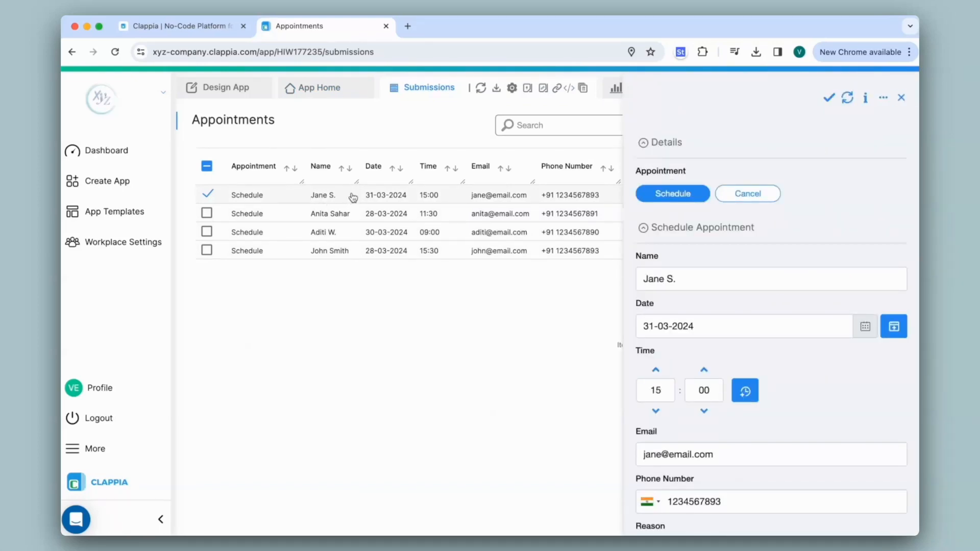
- Switch the home form to Cancel and look up the 31-03-2024 appointment in Find
click(316, 94)
click(302, 209)
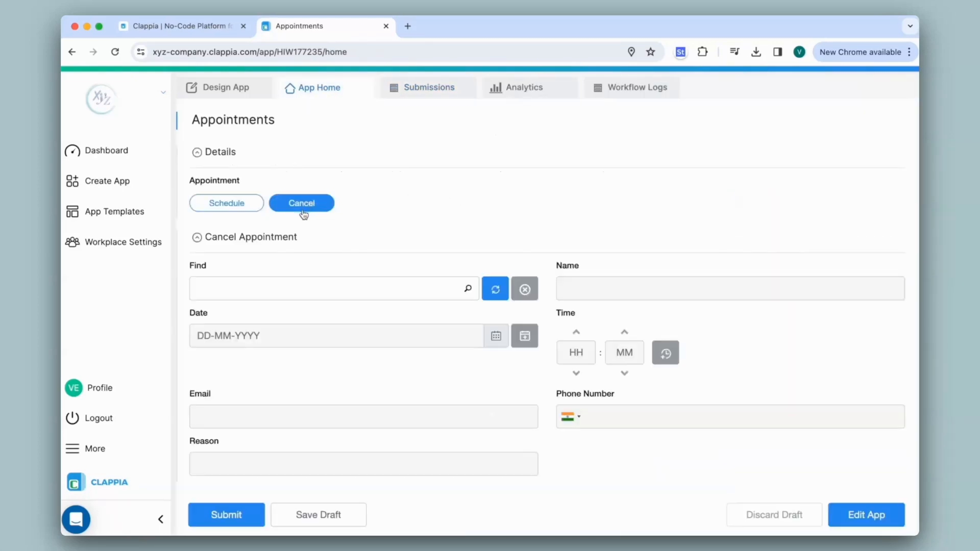
click(345, 294)
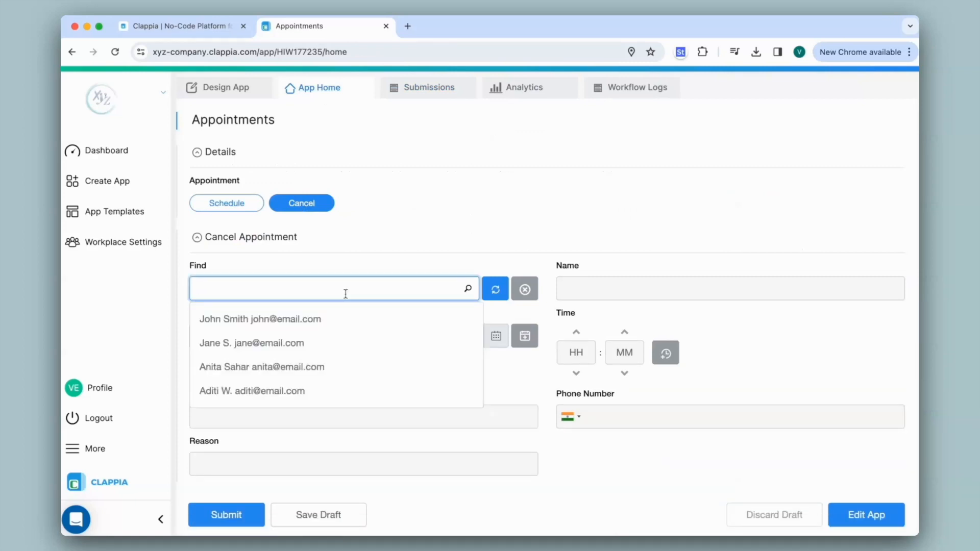
click(273, 343)
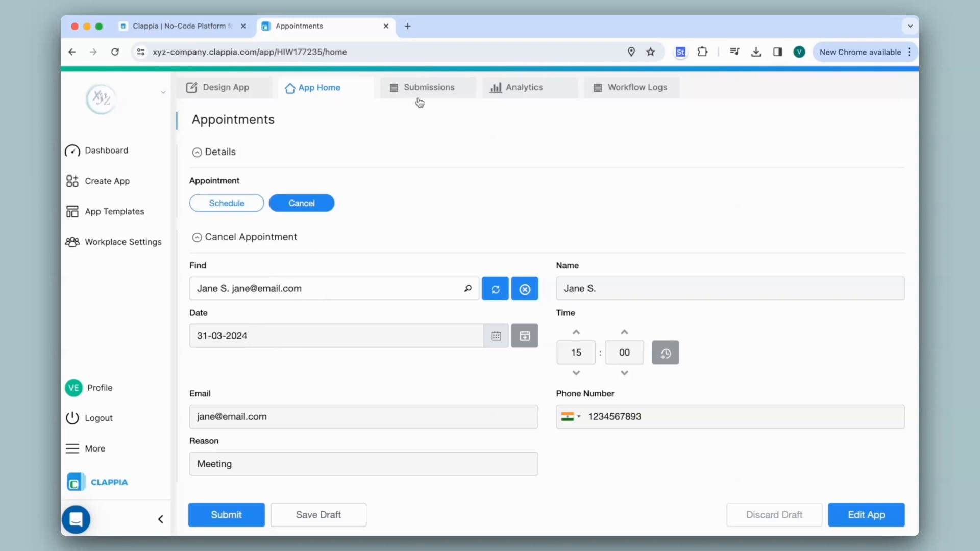
- Duplicate the browser tab to inspect the 31-03-2024 submission, then return to the cancellation form
right_click(341, 31)
click(378, 111)
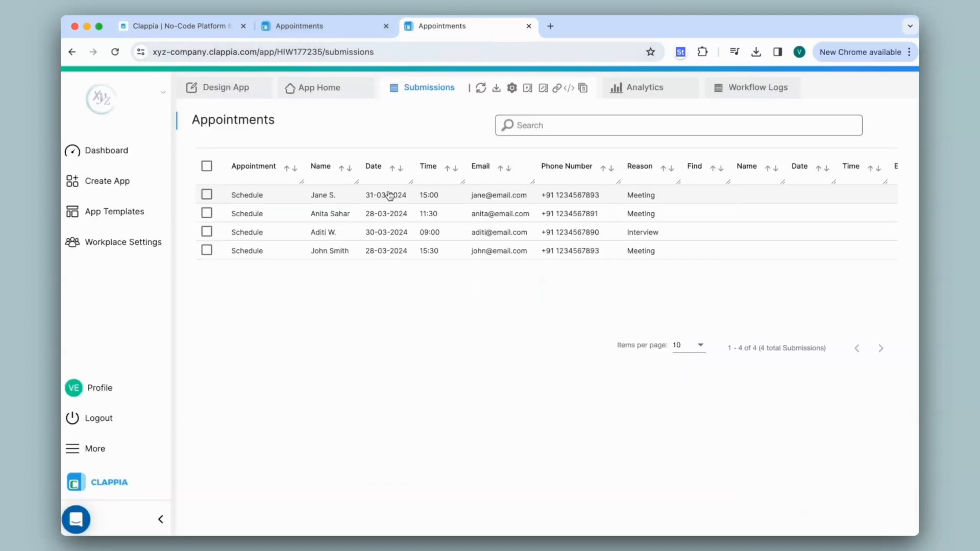
click(390, 196)
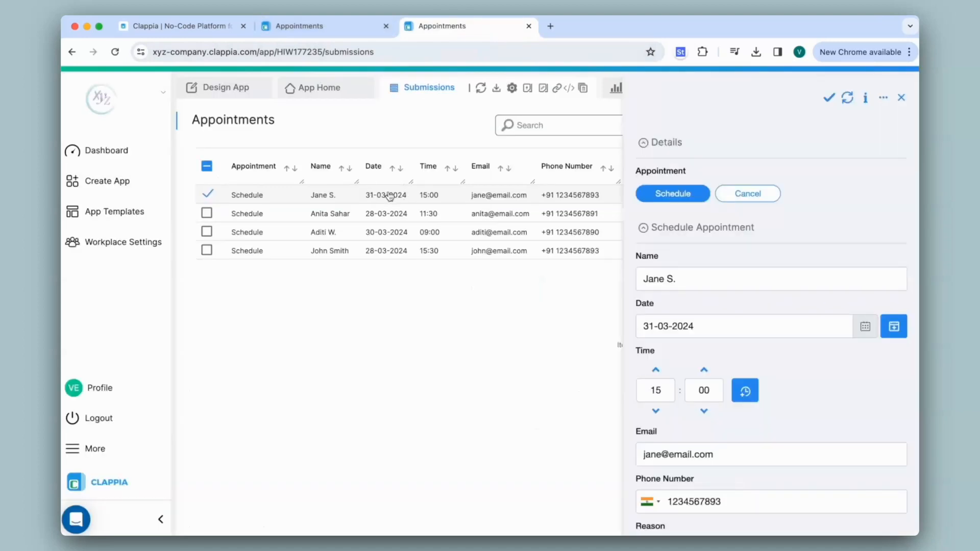
click(325, 28)
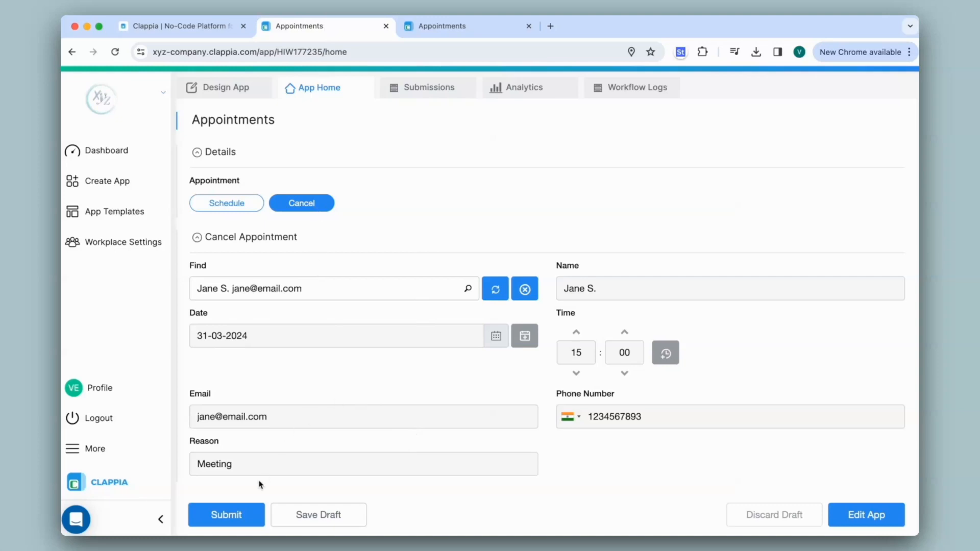
- Submit the cancellation, view the new Cancel submission, then open the form designer
click(248, 512)
click(438, 89)
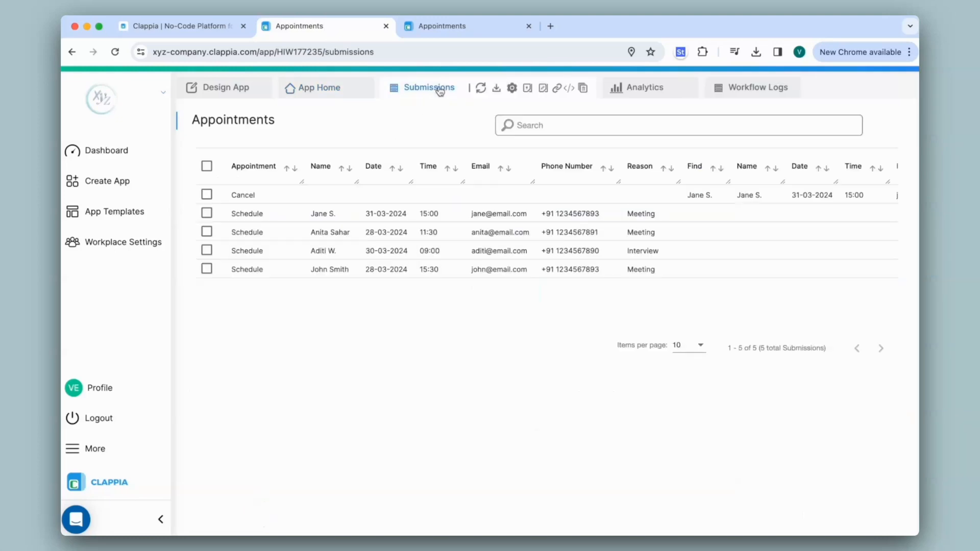
click(329, 197)
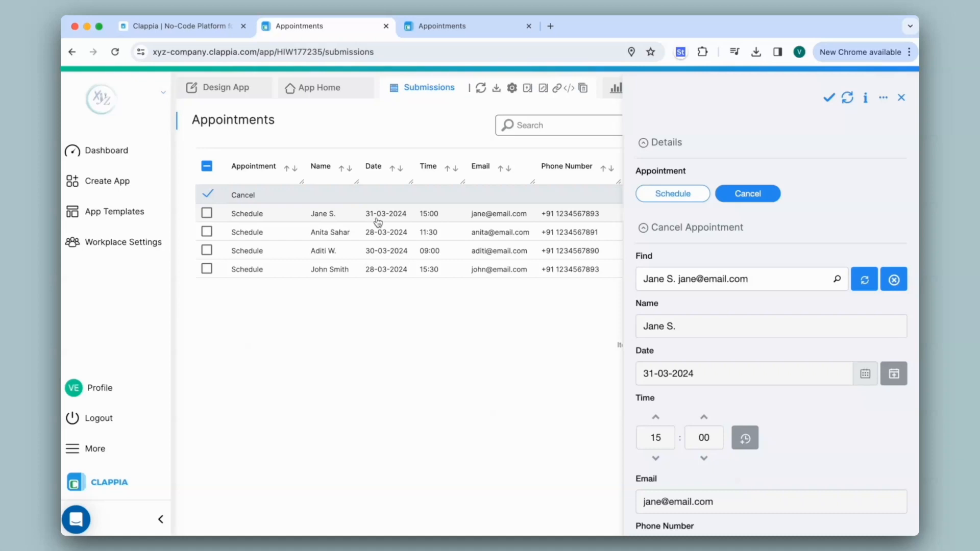
click(228, 96)
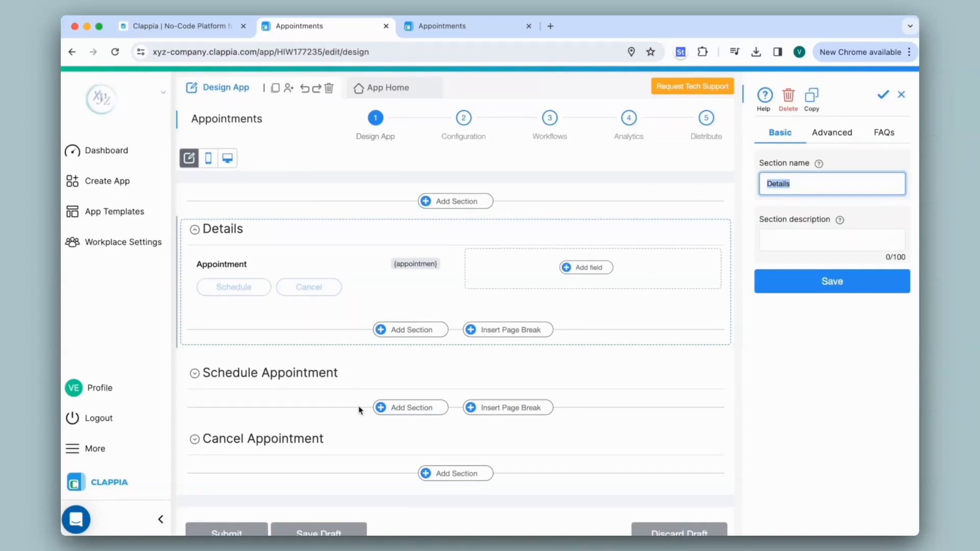
- Review the Schedule and Cancel Appointment sections, then add a workflow step after Start
click(355, 380)
scroll(343, 380, down, 5)
click(333, 337)
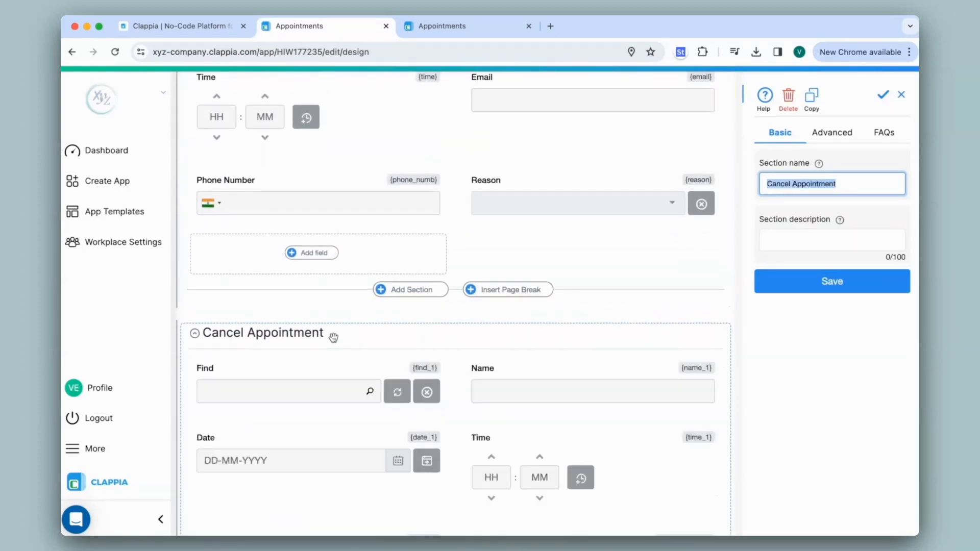
scroll(331, 245, up, 10)
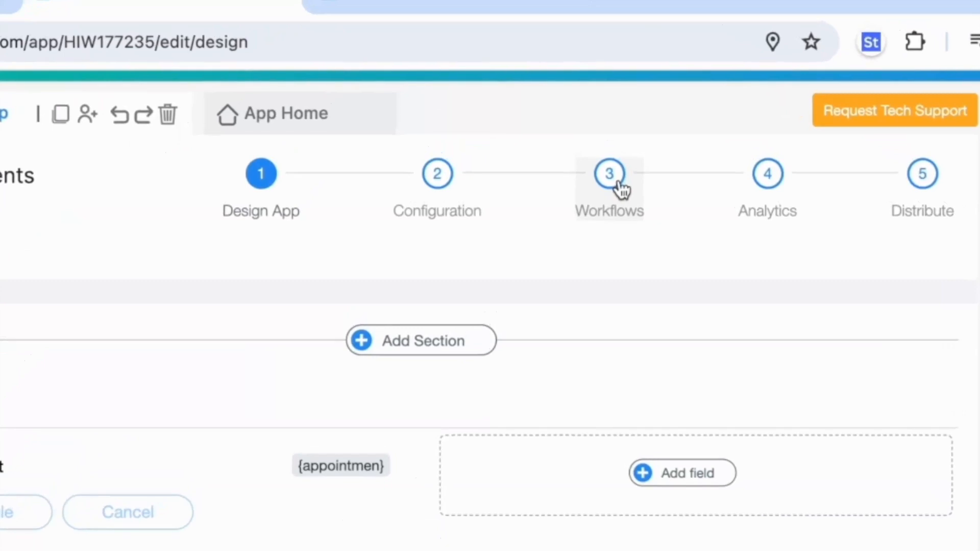
click(622, 190)
click(452, 291)
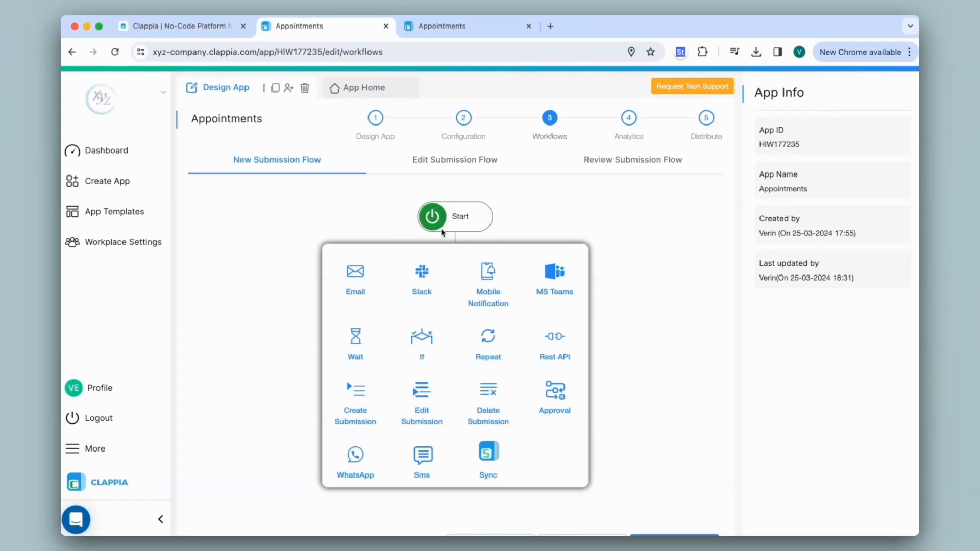
- In the third tab, set the form to Cancel and look up the 31-03-2024 appointment
click(444, 27)
click(304, 203)
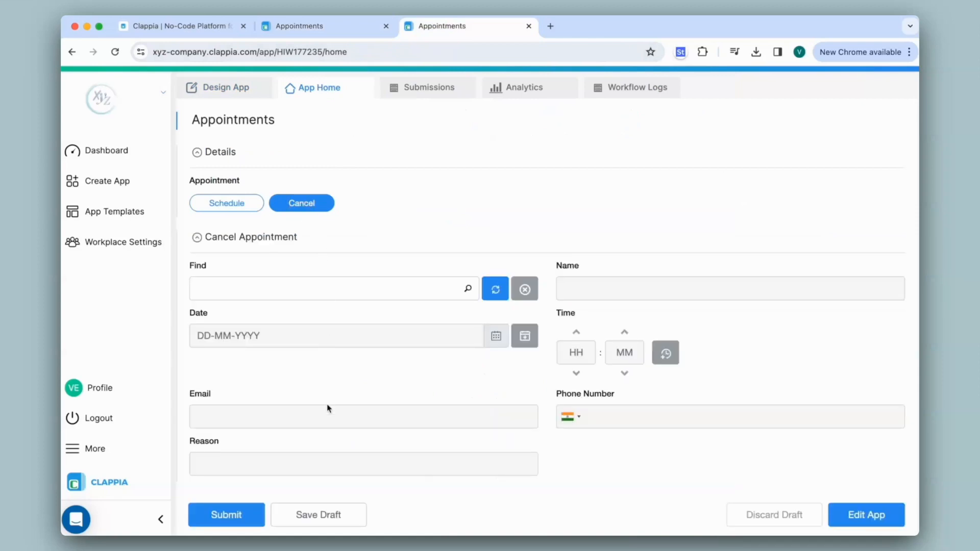
click(328, 289)
click(329, 342)
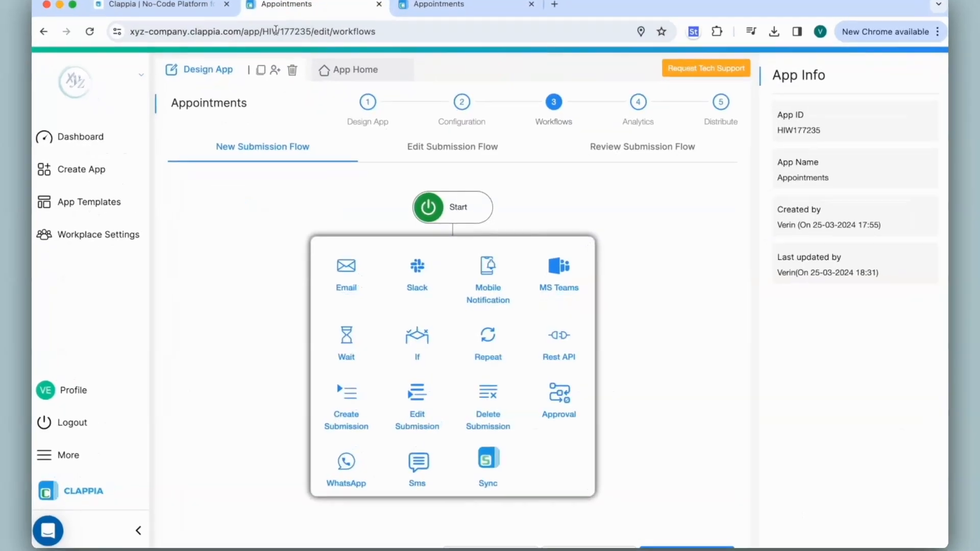
- Add an If condition step after Start and begin editing its condition
click(366, 264)
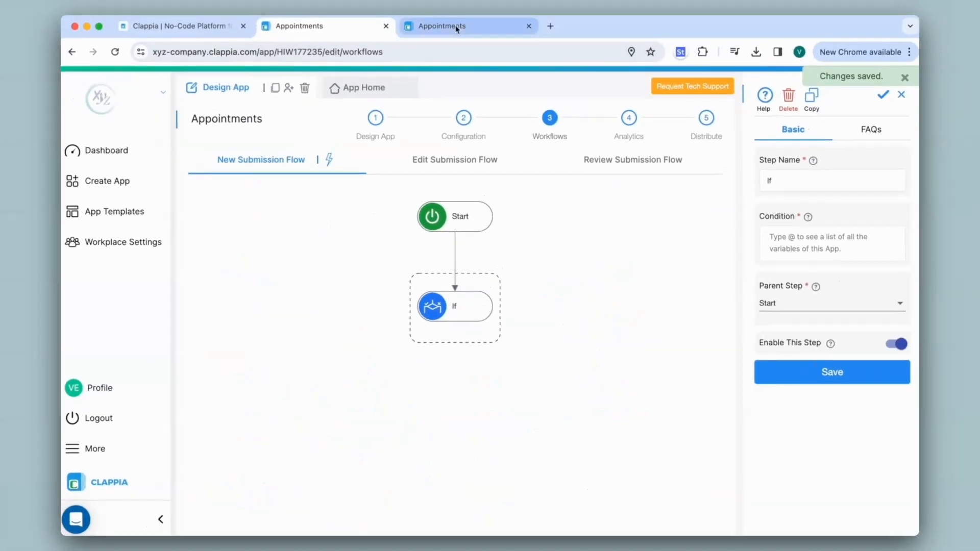
click(455, 26)
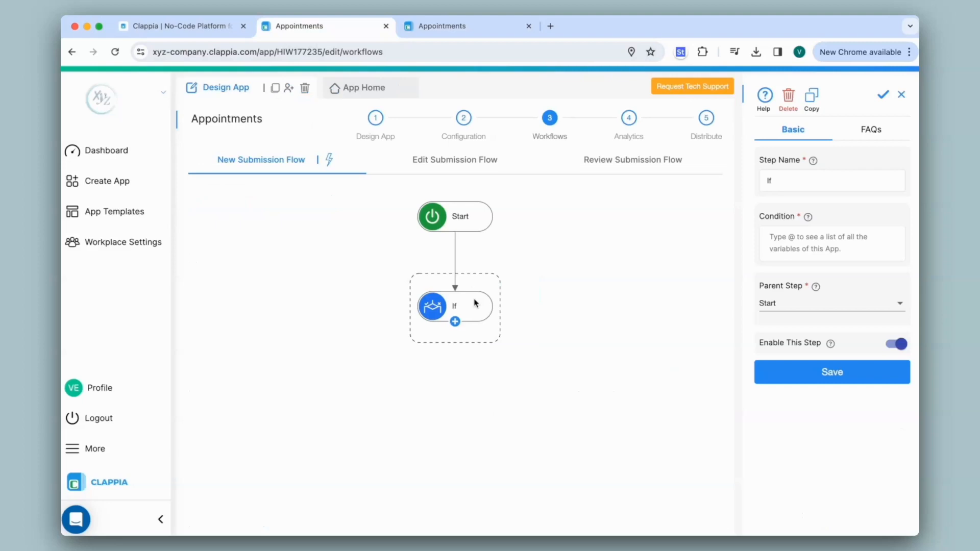
click(802, 236)
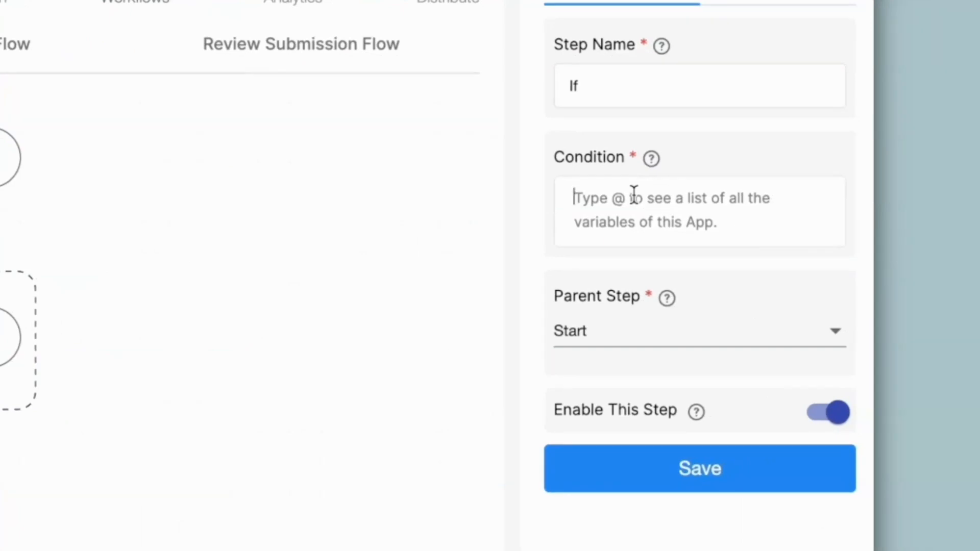
- Set the If condition to {appointmen}="Cancel" using the Appointment variable and save it
text(@)
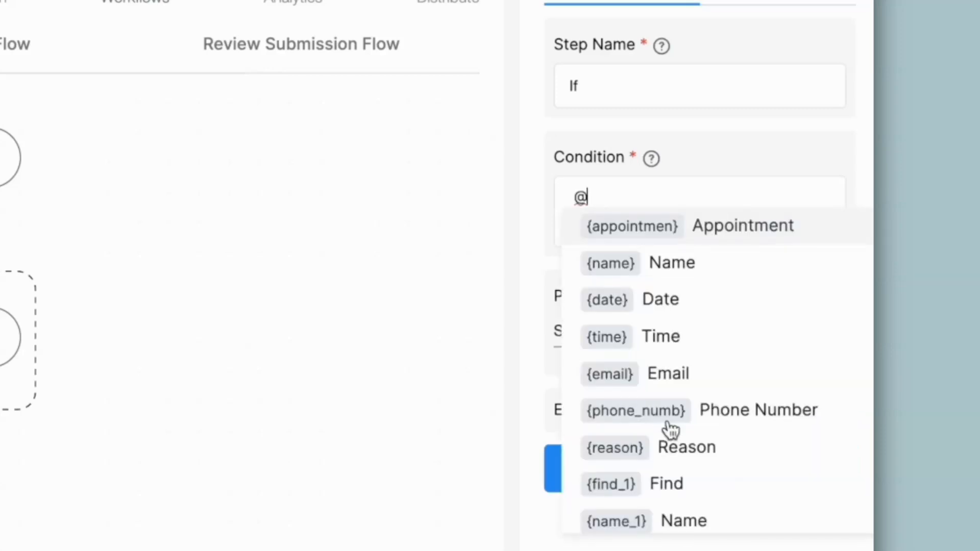
click(702, 239)
text(="Cancel)
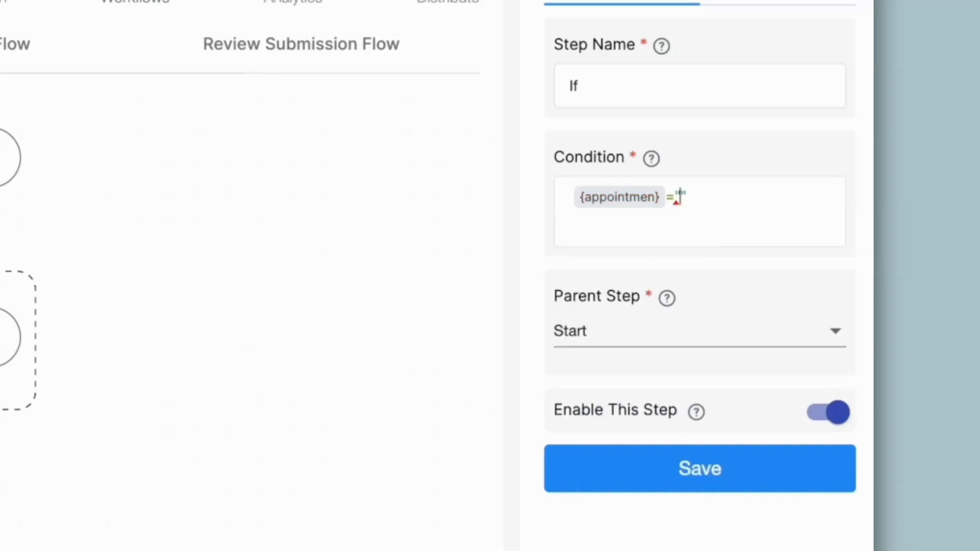
click(715, 469)
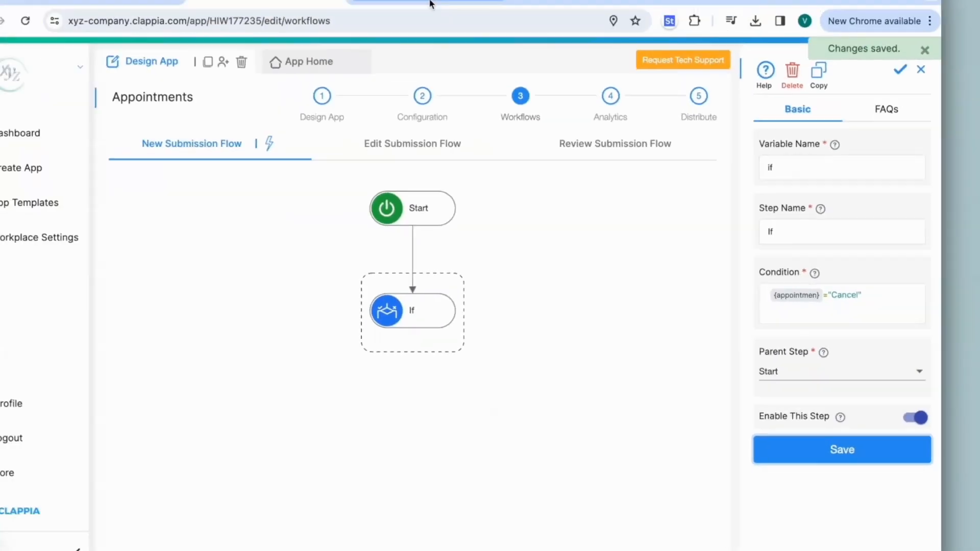
click(470, 34)
click(226, 88)
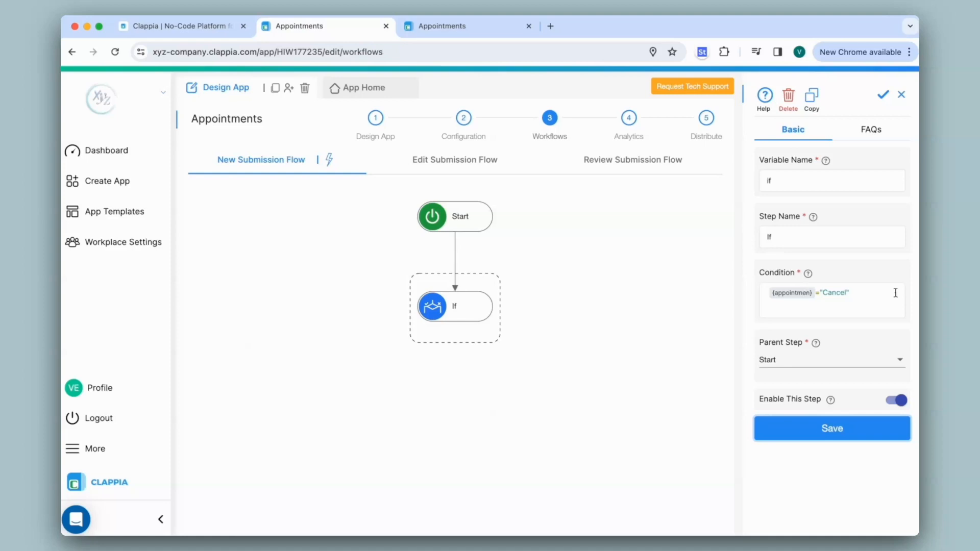
- Add a Delete Submission step under the If node targeting the Appointments app
click(455, 323)
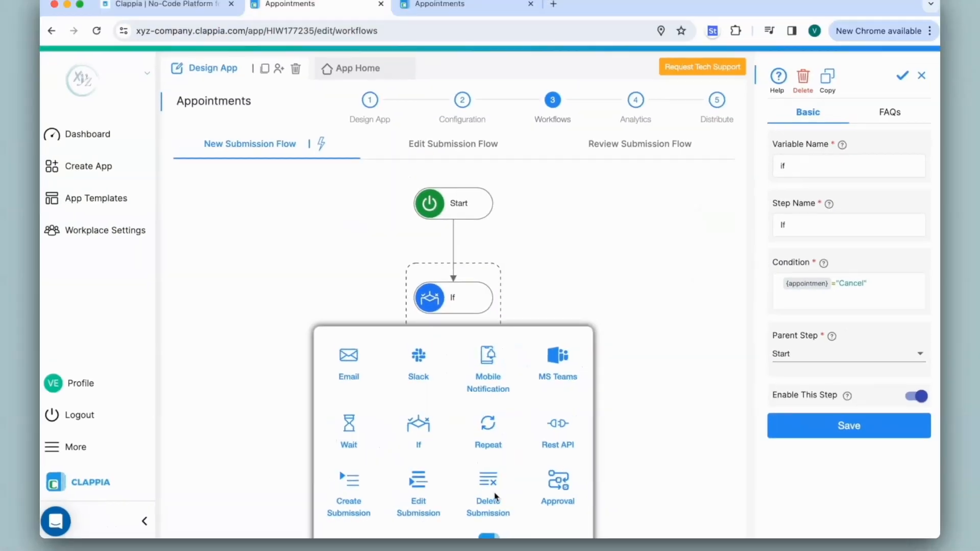
click(506, 344)
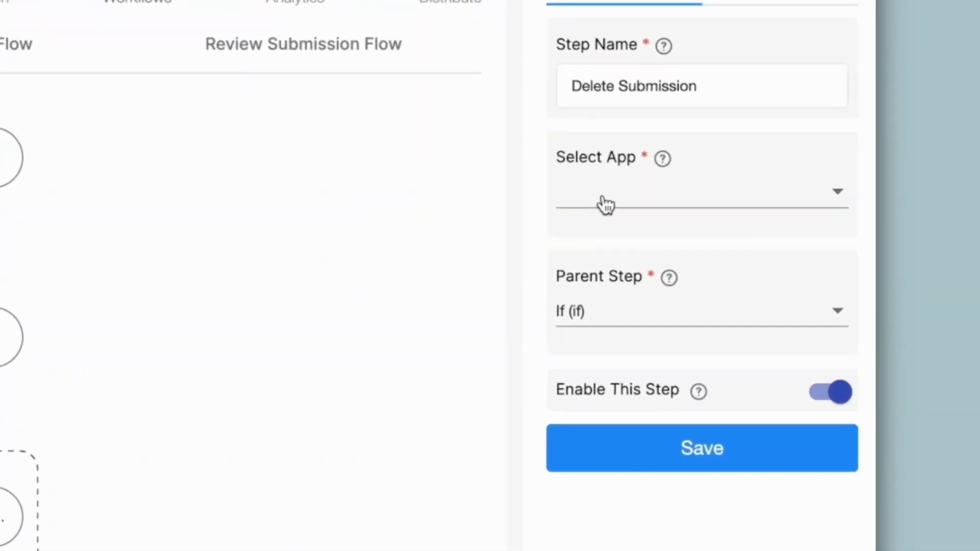
click(606, 205)
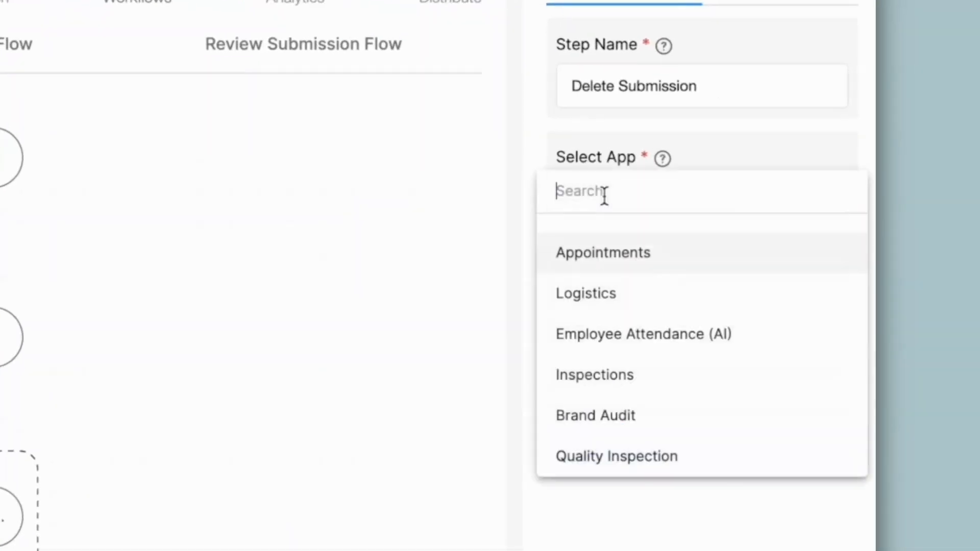
click(608, 267)
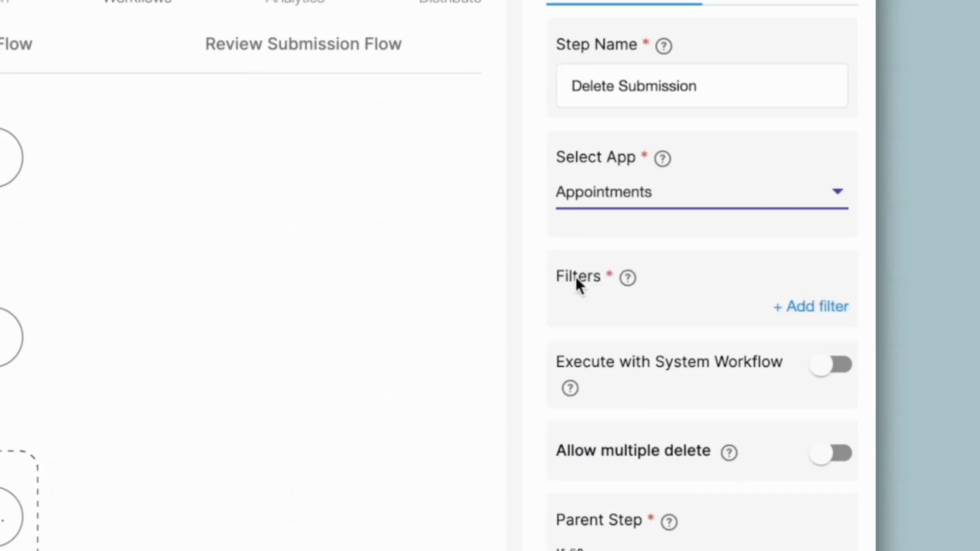
- Add a filter matching the Email field to the form's {email_1} Email variable
click(840, 307)
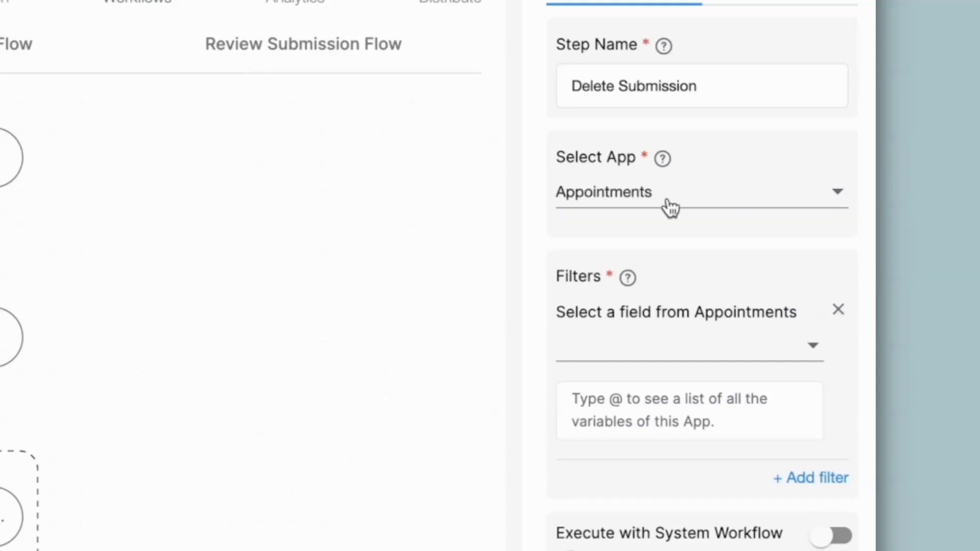
click(617, 345)
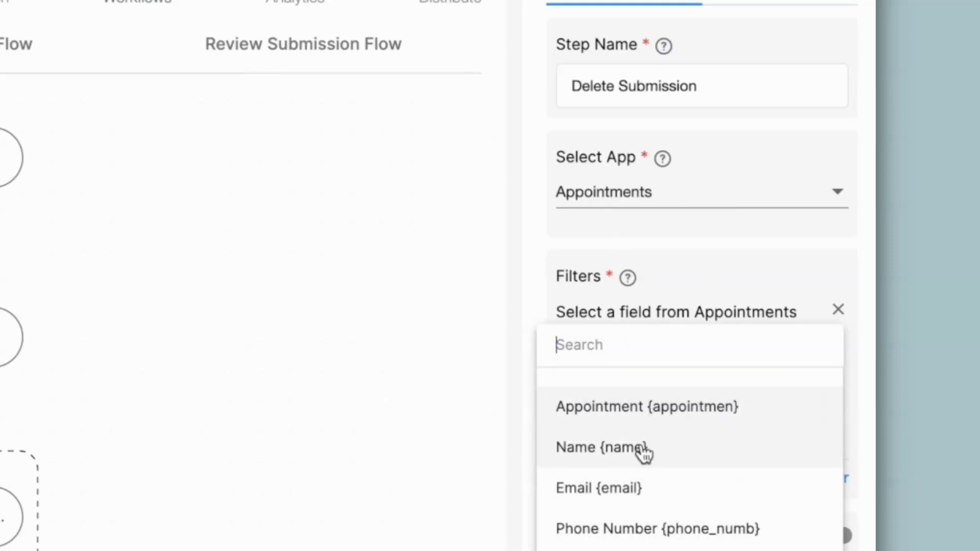
click(569, 495)
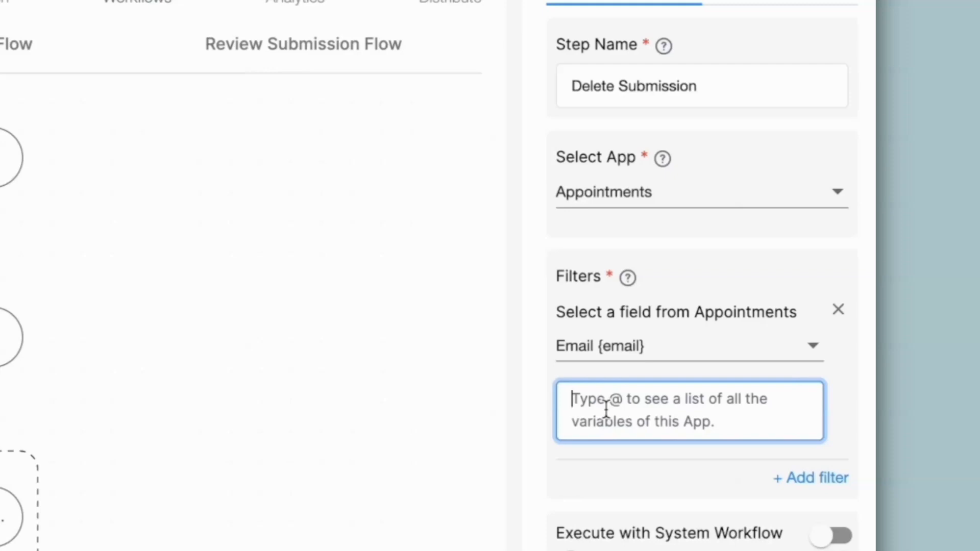
text(@)
scroll(651, 496, down, 1)
scroll(653, 496, down, 1)
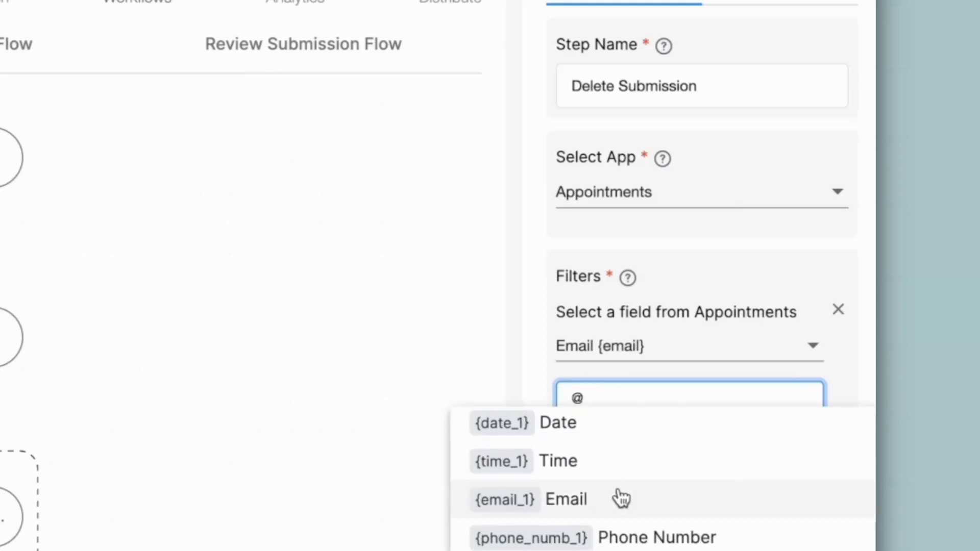
click(610, 501)
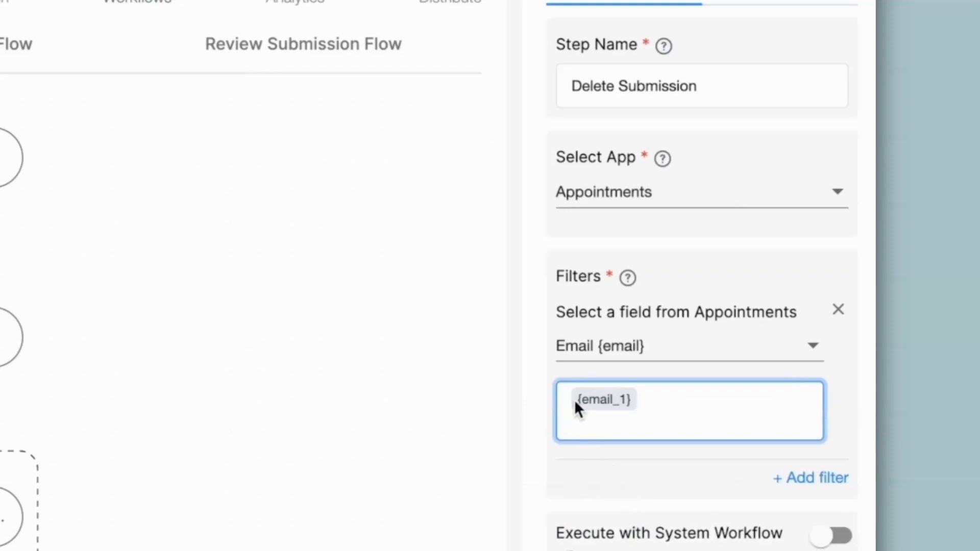
drag(638, 400, 556, 408)
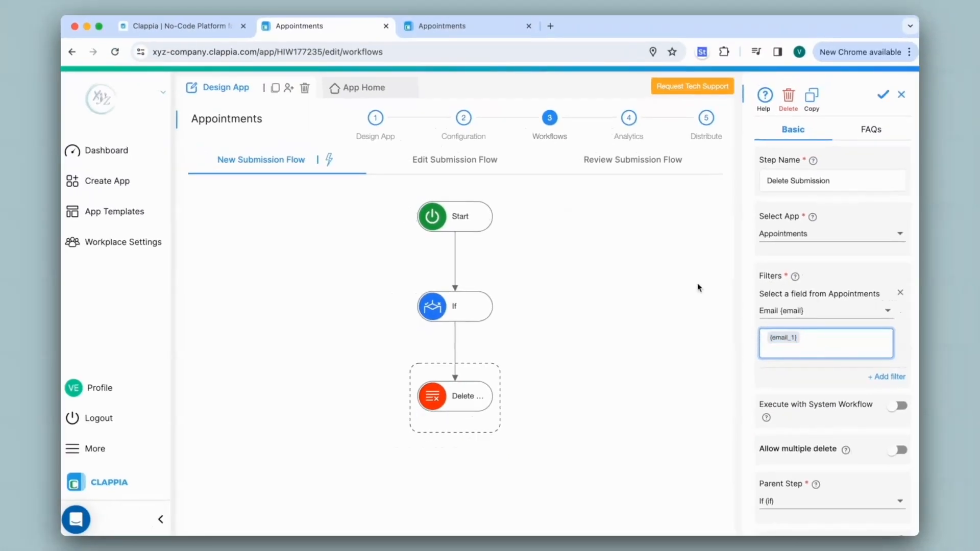
- Save the Delete Submission step and return to the app's entry form
click(413, 25)
click(233, 82)
click(317, 439)
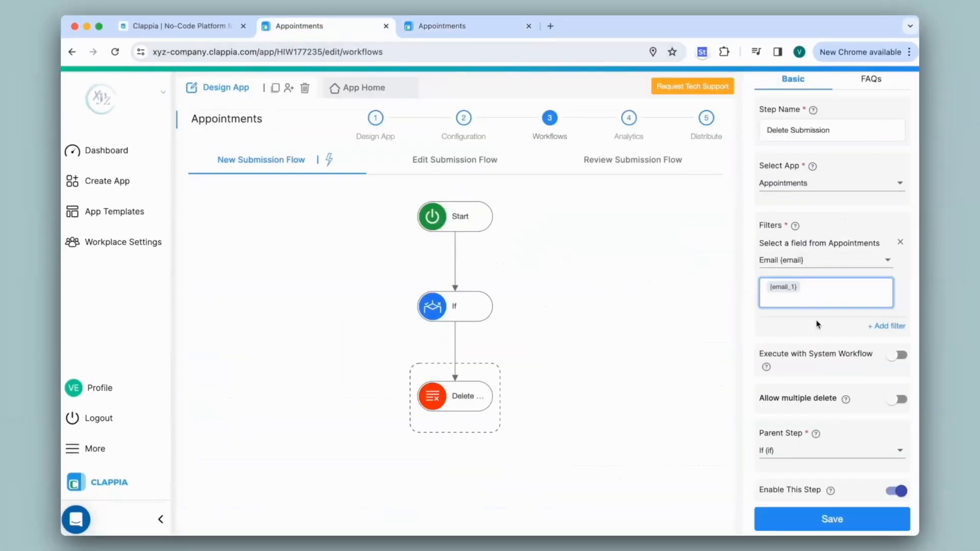
click(813, 523)
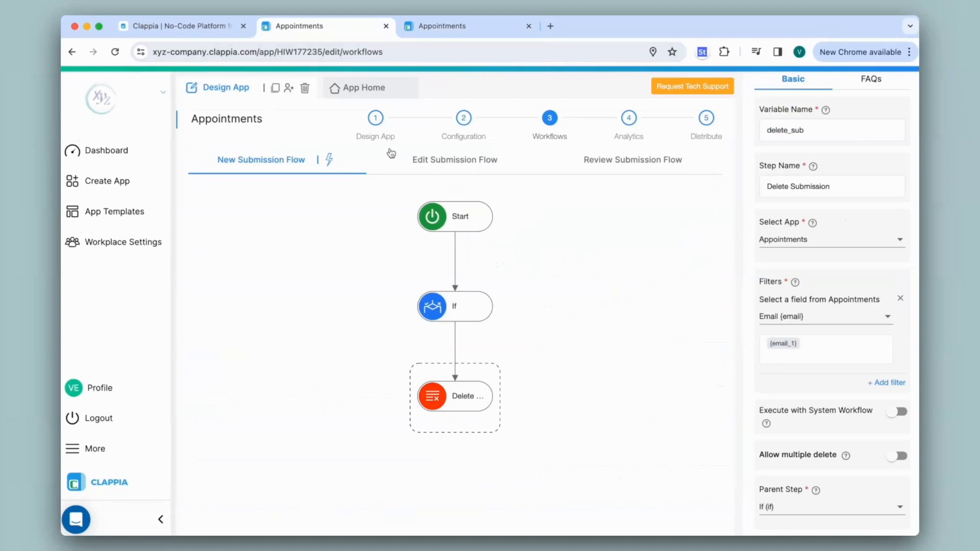
click(375, 90)
- Cancel the booked appointment by selecting it in Find and submitting the form
click(302, 203)
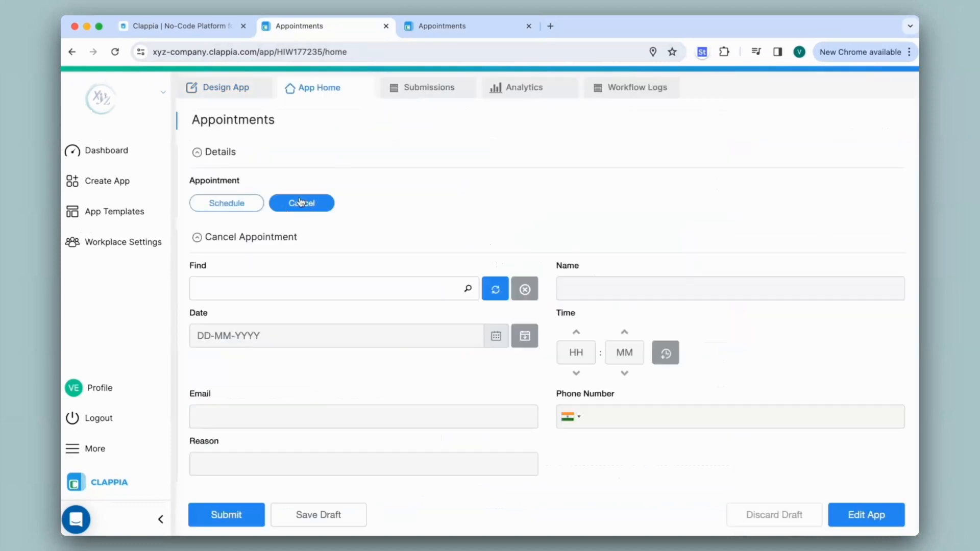
click(271, 289)
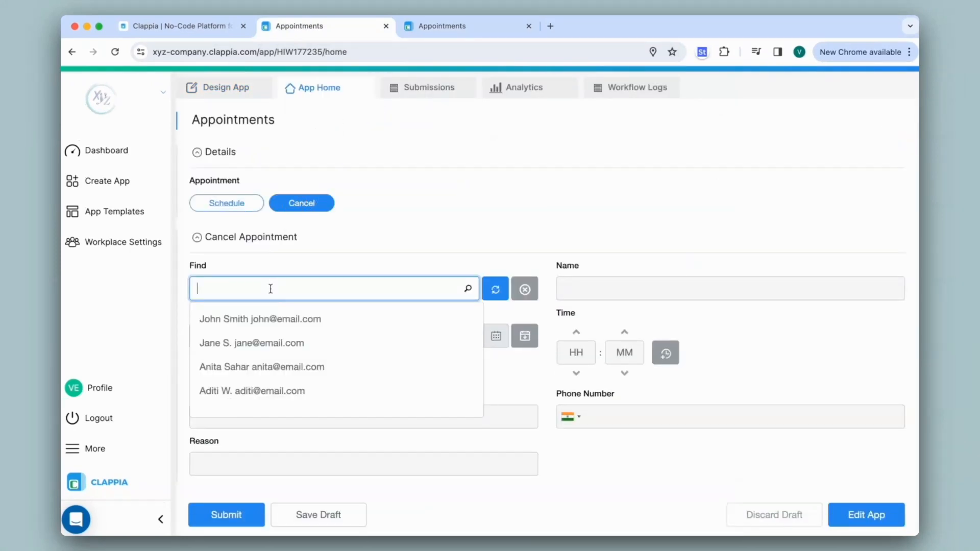
click(276, 346)
click(229, 513)
- Filter the submissions to Appointment equals Schedule to confirm the booking was deleted
click(418, 96)
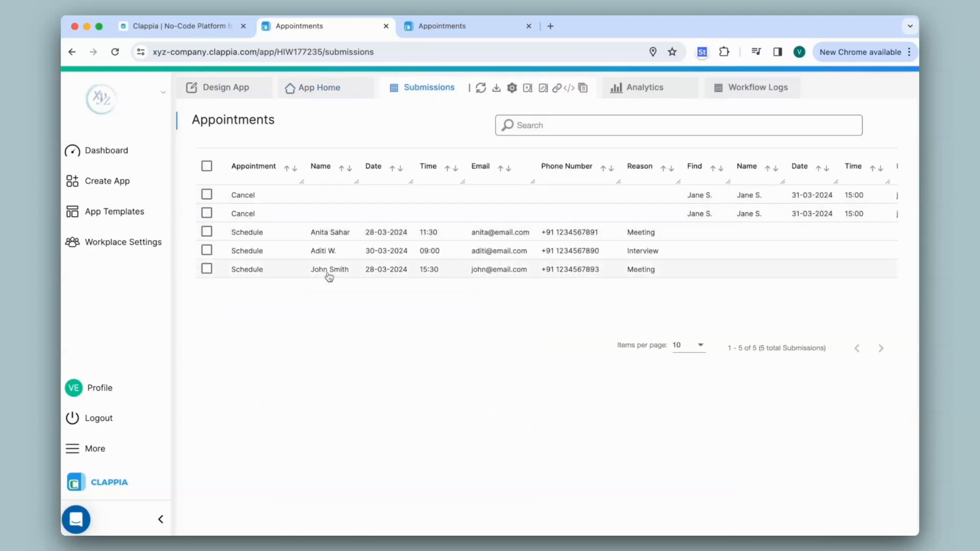
click(533, 130)
click(372, 128)
scroll(357, 147, down, 2)
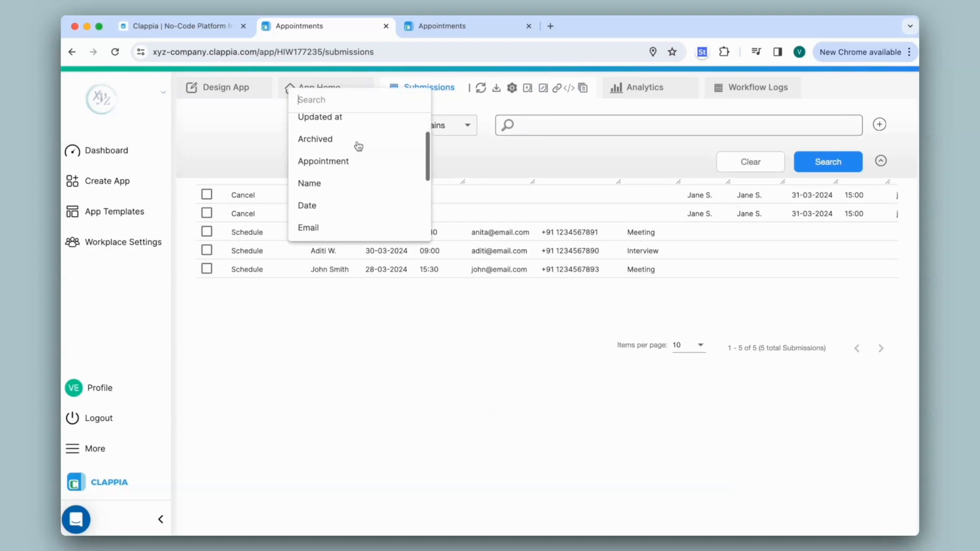
click(359, 149)
click(541, 130)
click(491, 158)
click(431, 156)
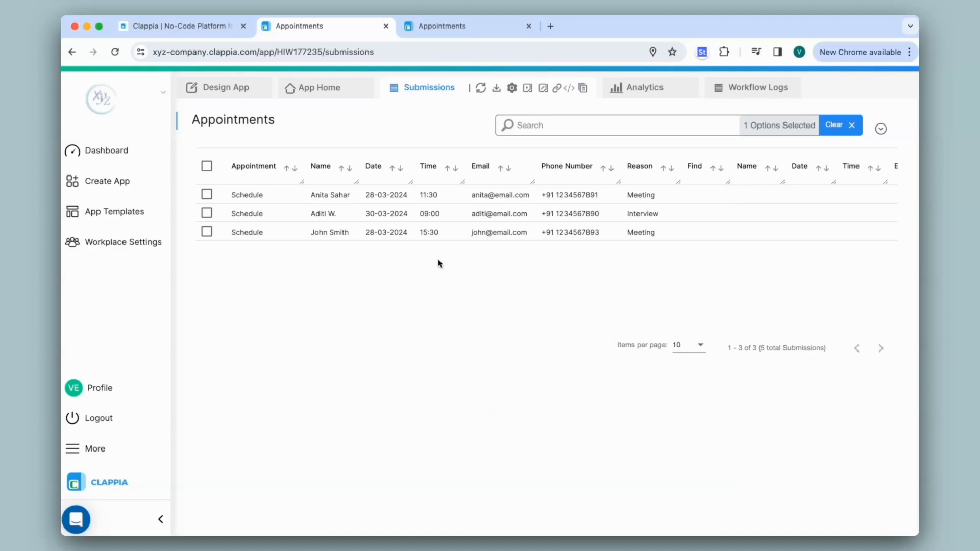
- Replace the Schedule filter with Archived Equals Yes and search the submissions
click(830, 127)
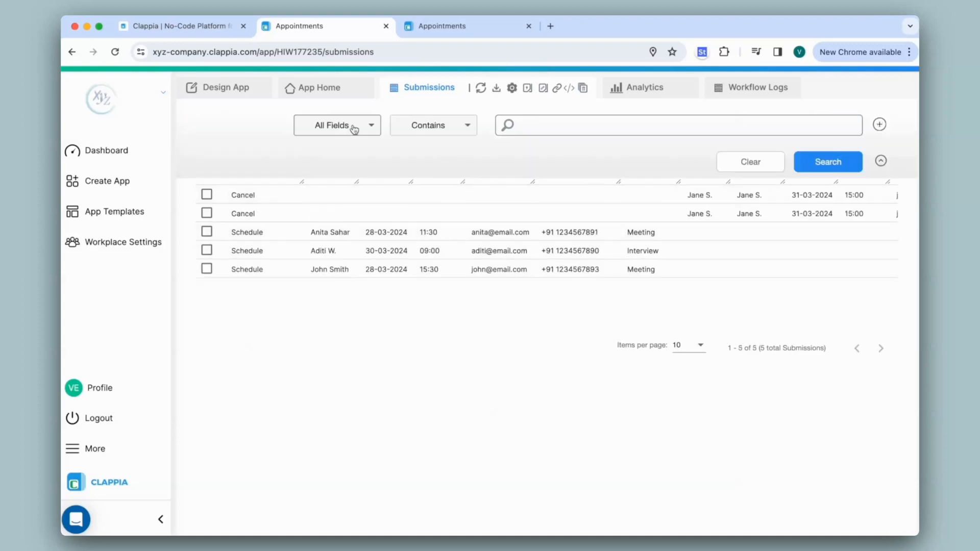
click(355, 129)
click(352, 148)
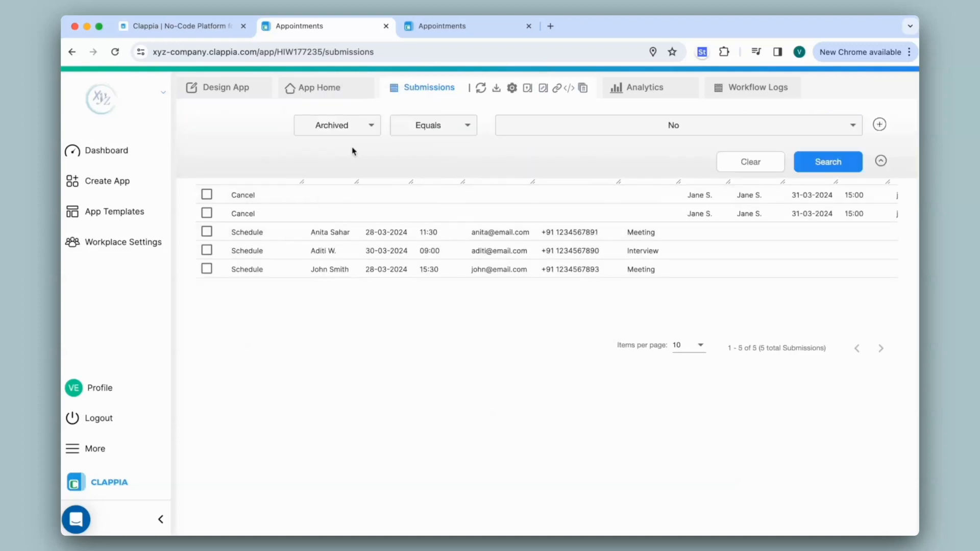
click(505, 128)
click(506, 149)
click(435, 158)
click(827, 162)
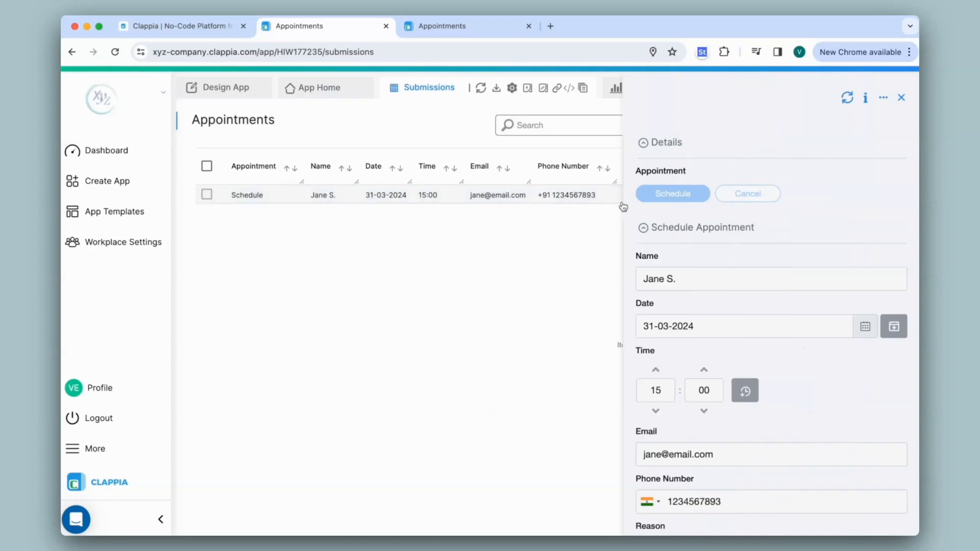
- Check the archived record's actions menu, close it, and clear the filters
click(883, 99)
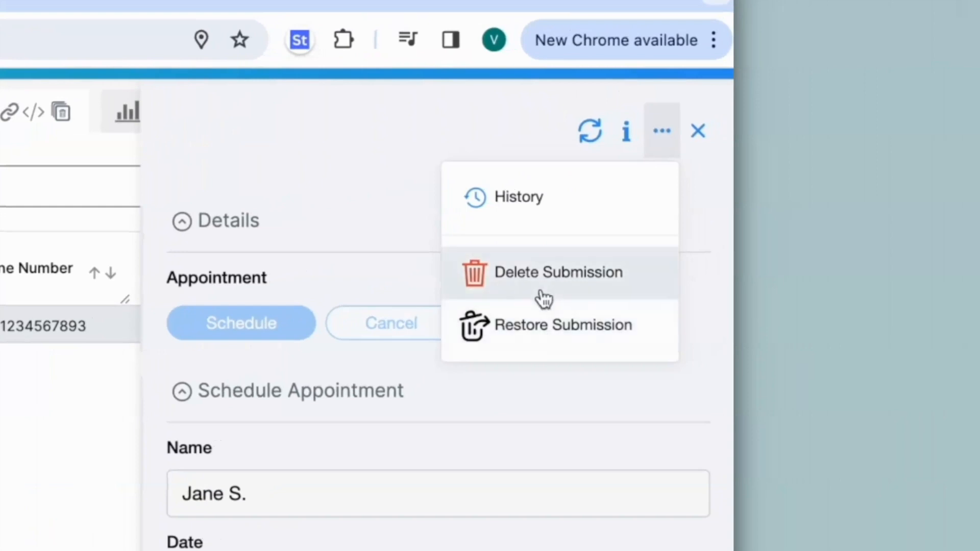
click(700, 131)
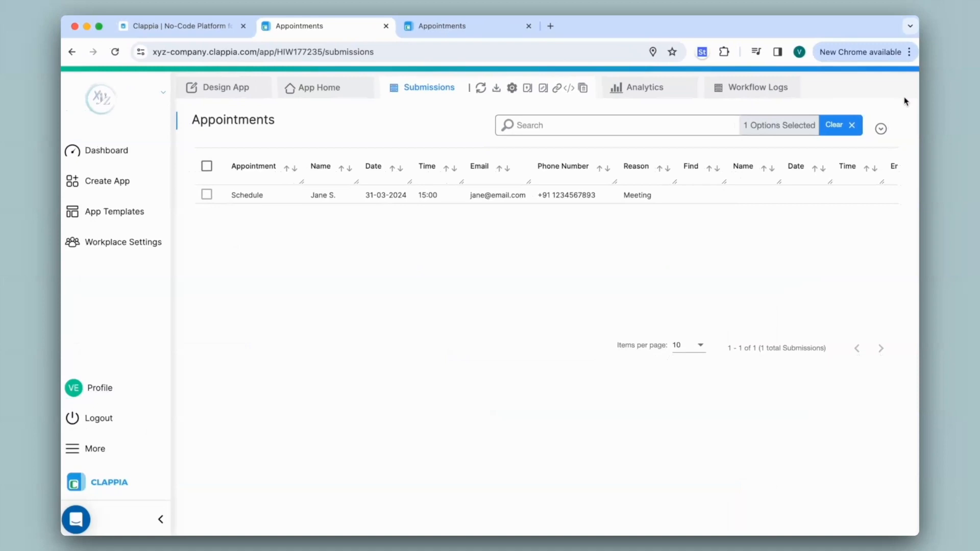
click(852, 125)
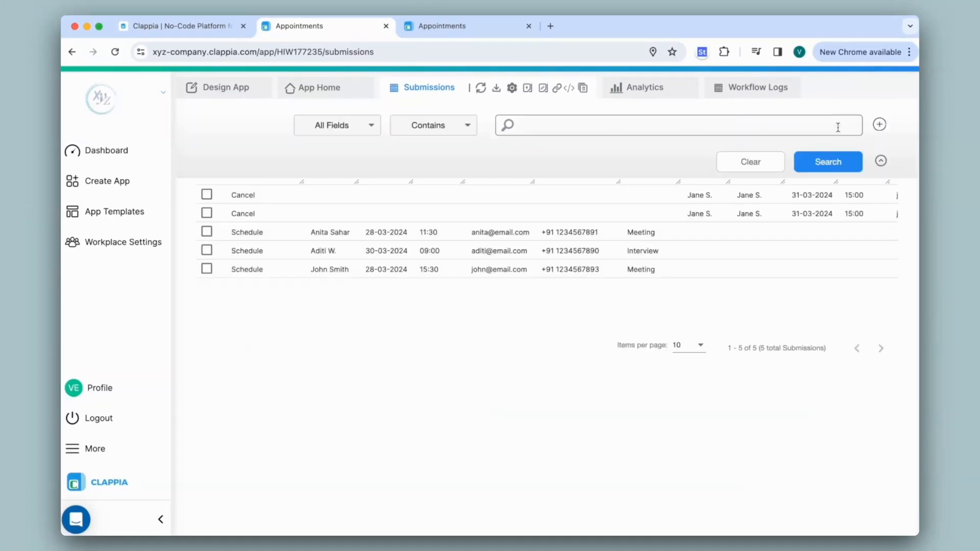
click(880, 158)
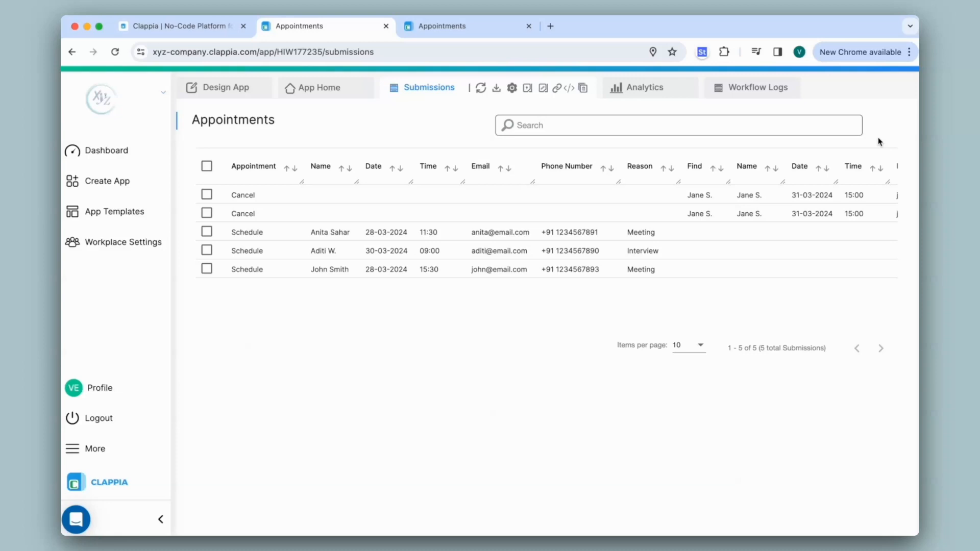
- Create a new app named 'Cancel Appointment' with its first section
click(93, 154)
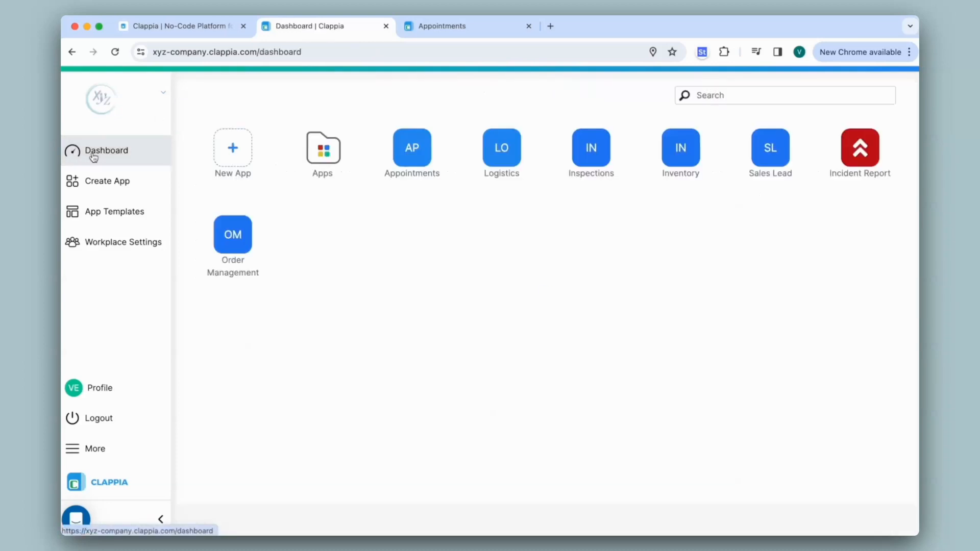
click(237, 154)
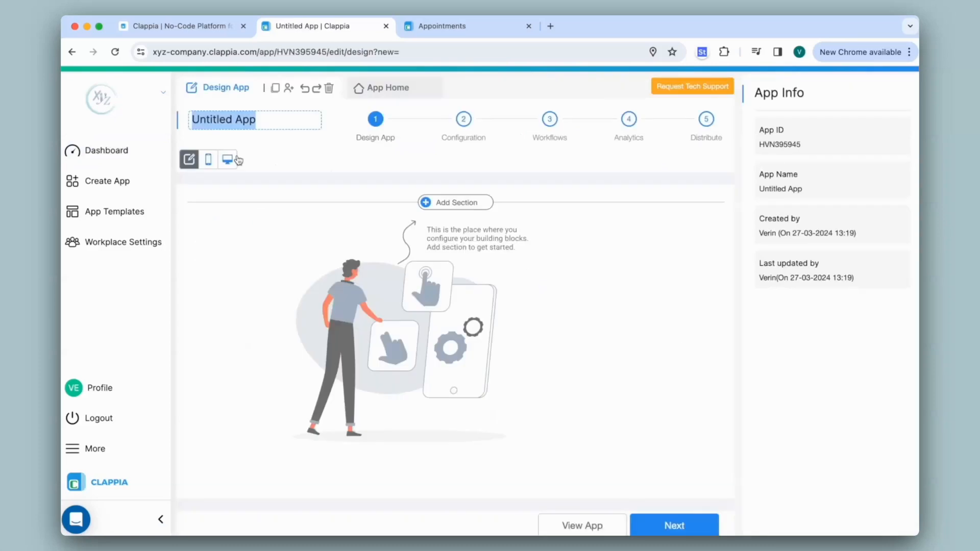
text(Cancel Appointment)
key(Return)
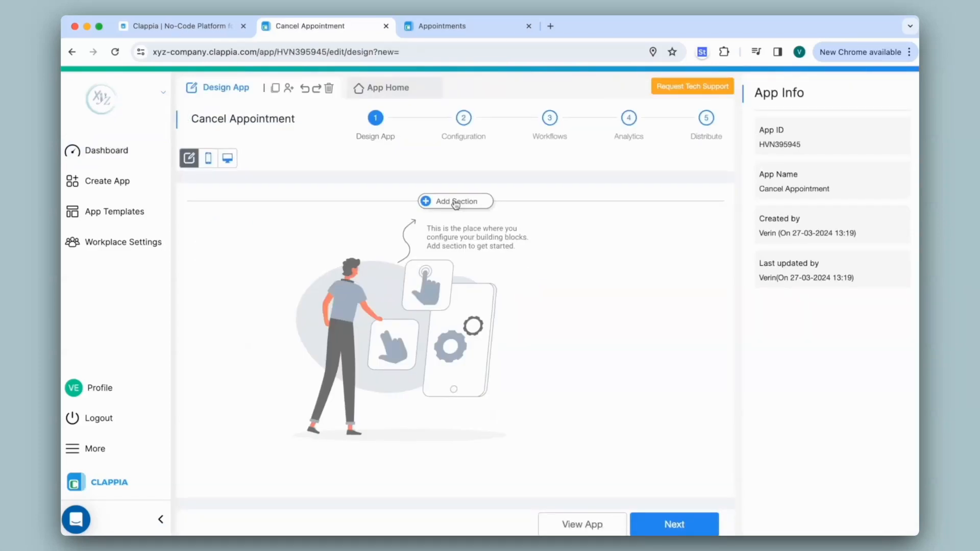
click(456, 202)
click(449, 26)
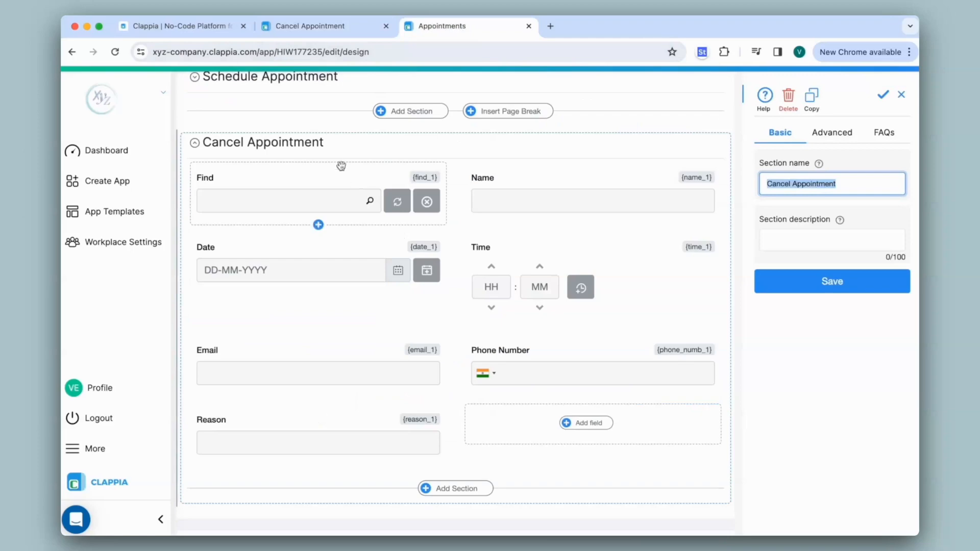
click(310, 26)
key(BackSpace)
click(847, 291)
- Add a 'Find Appointment' get-data field sourcing from the Appointments app
click(314, 268)
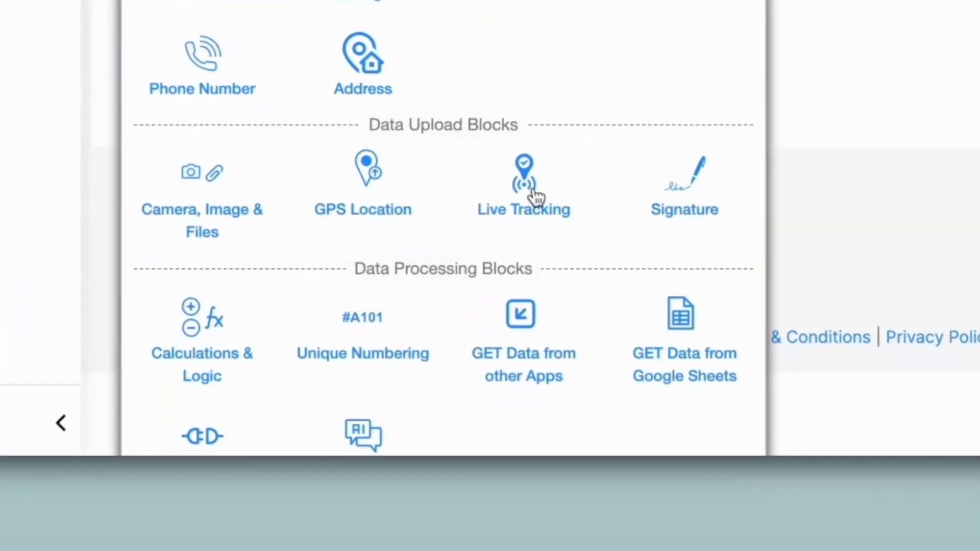
click(535, 357)
text(Find)
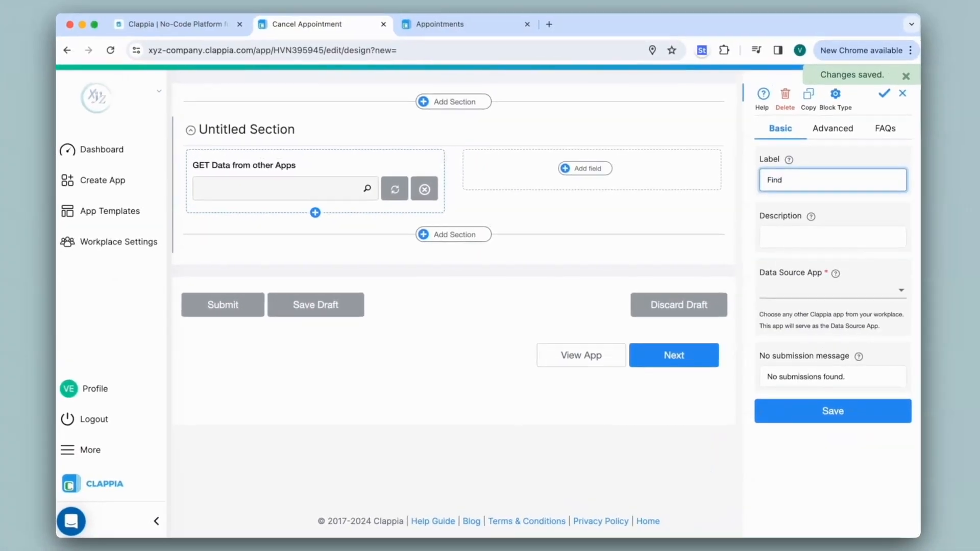
text( Appointment)
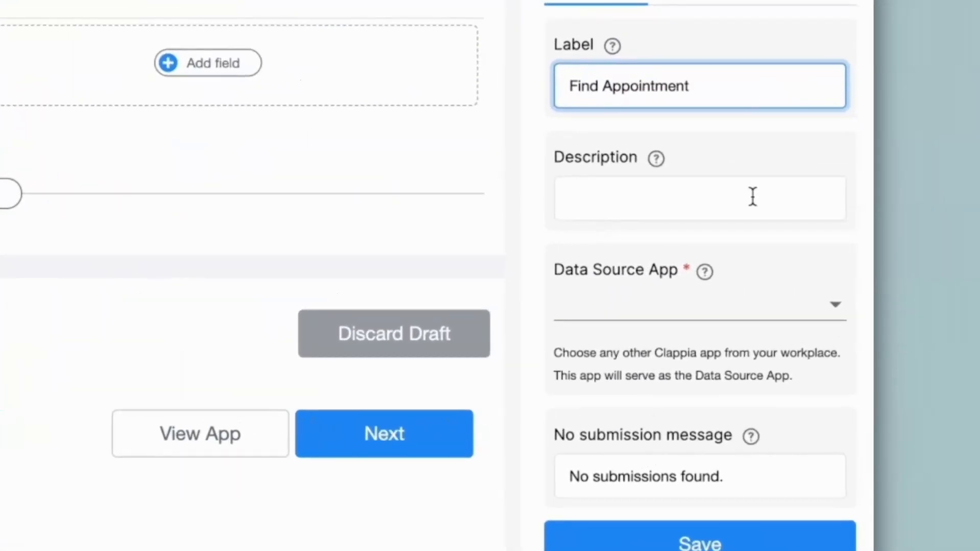
click(641, 309)
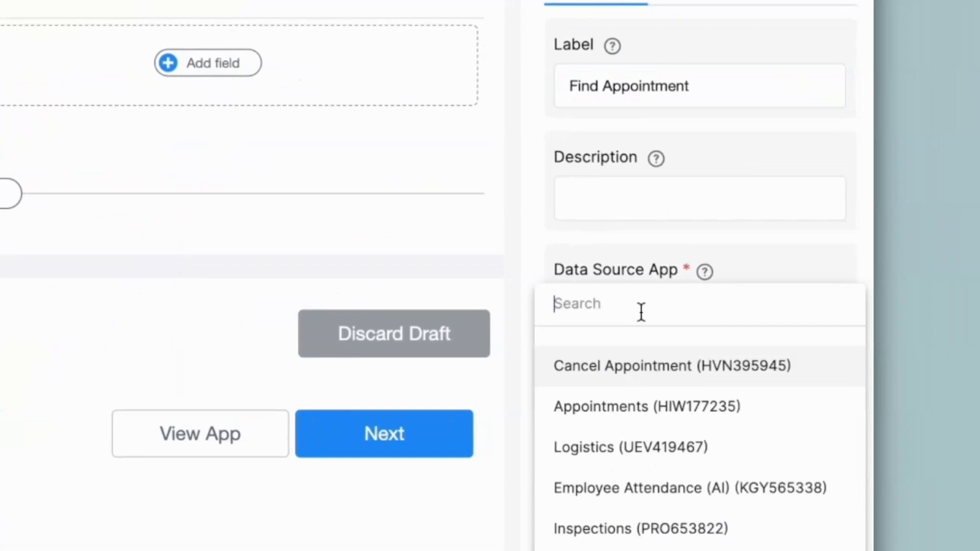
click(633, 409)
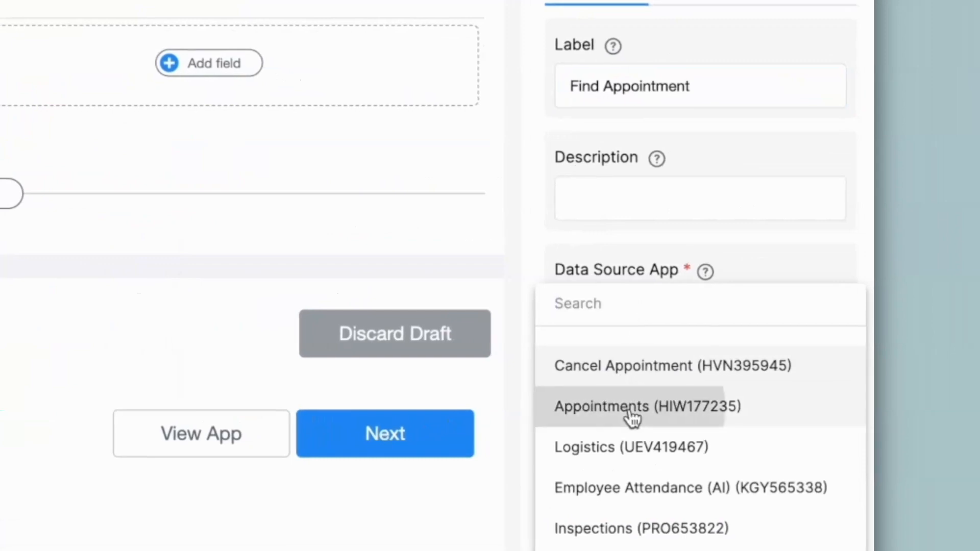
- Make Name and Email the lookup's searchable selection fields
click(795, 332)
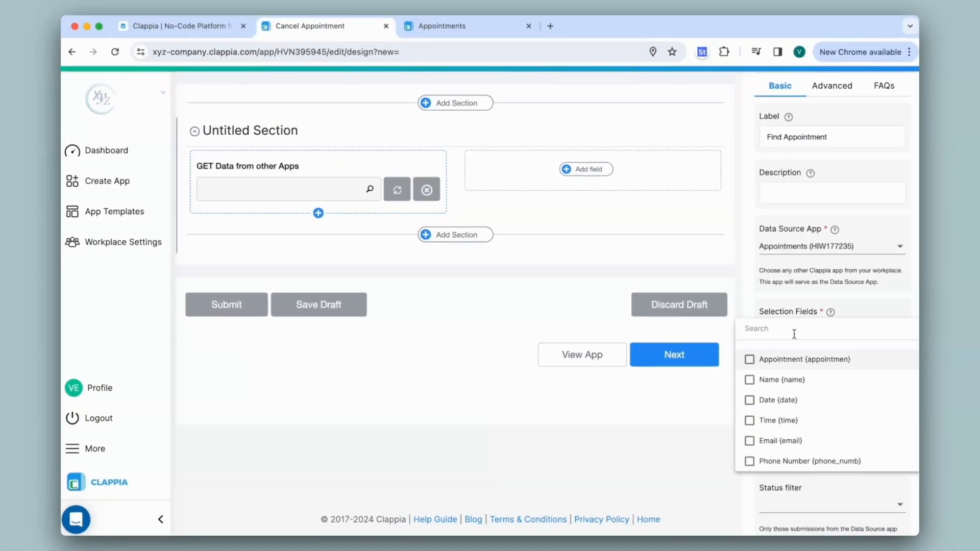
click(450, 27)
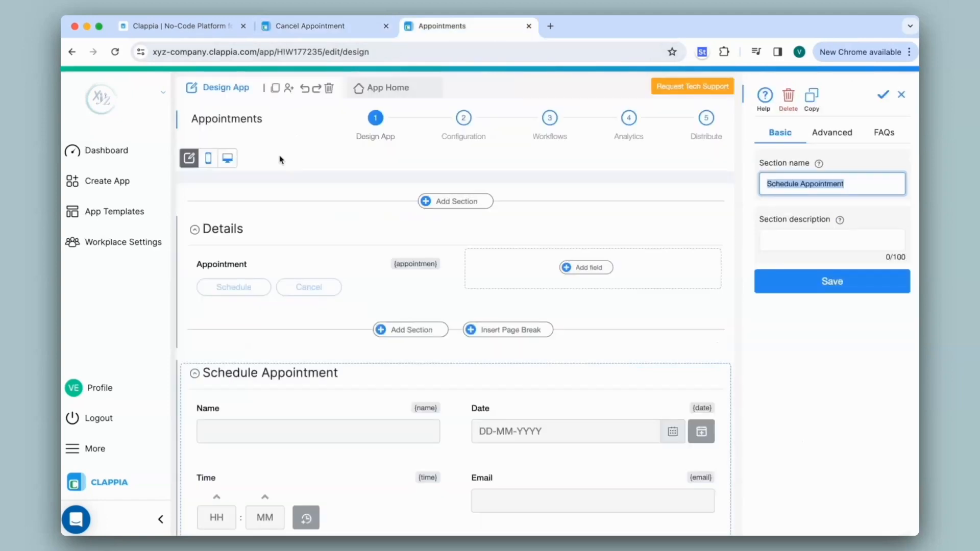
scroll(429, 215, down, 3)
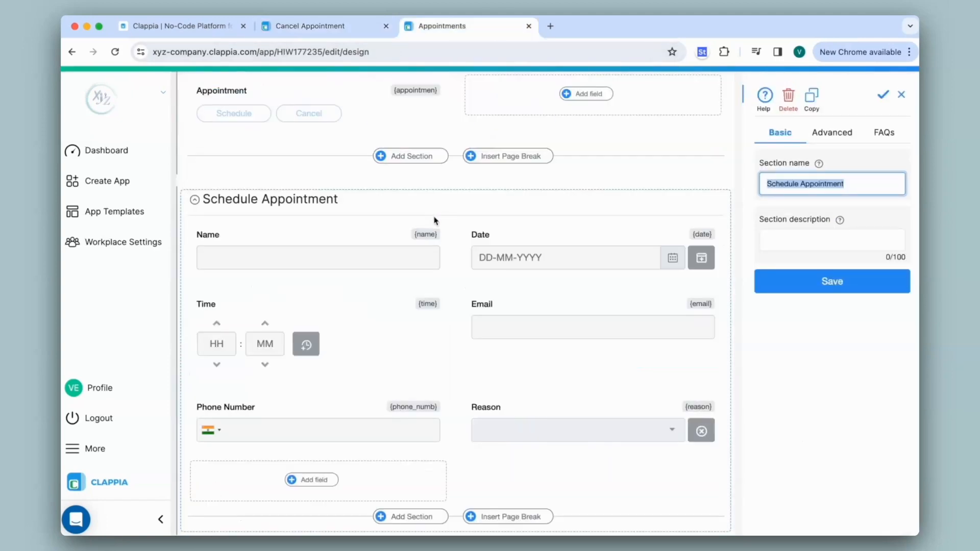
click(307, 26)
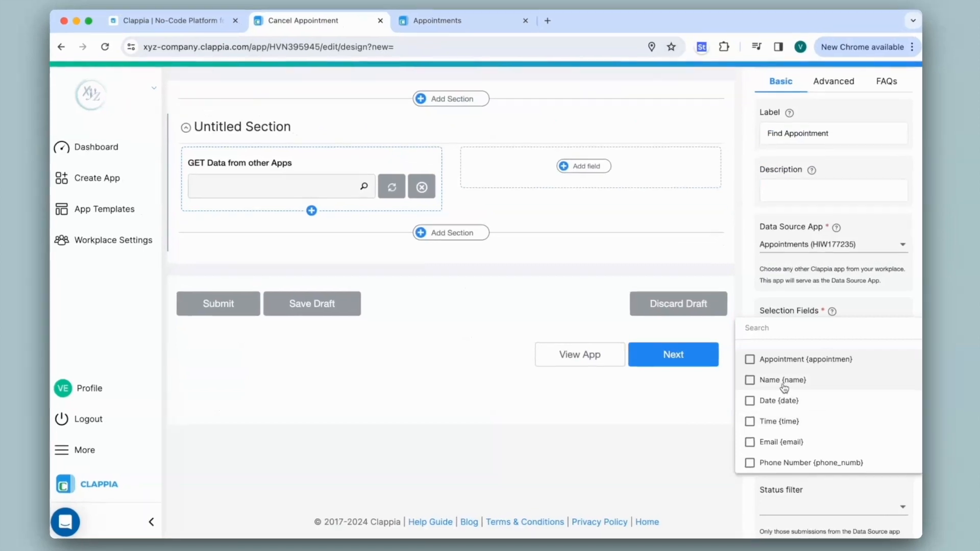
click(787, 386)
click(551, 431)
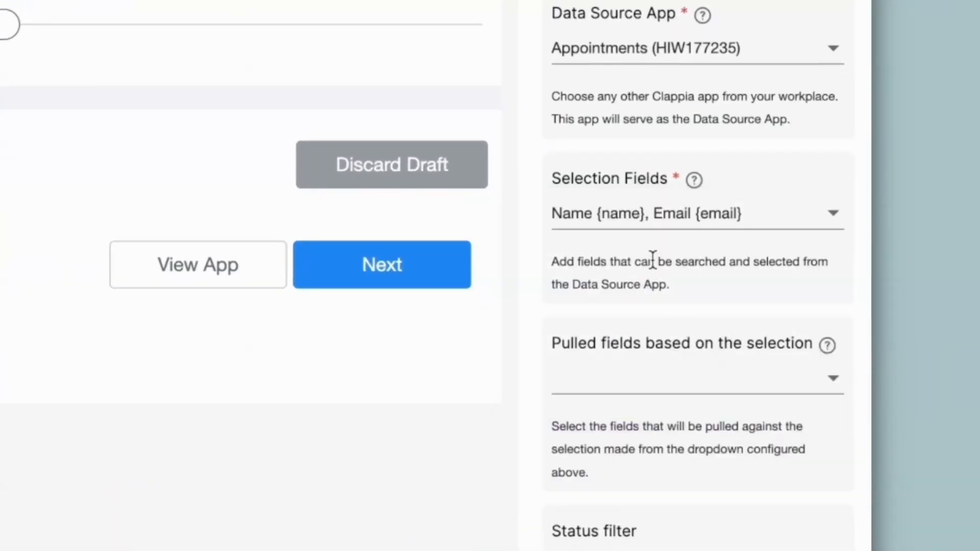
- Pull in Name, Date, Time, Email and Phone Number, then save the lookup
click(613, 394)
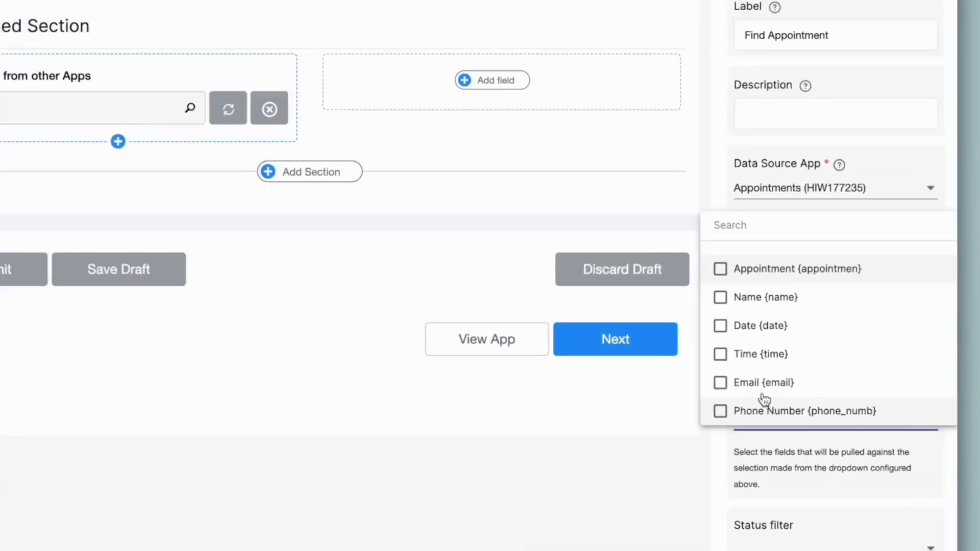
click(747, 299)
click(745, 328)
click(738, 357)
click(739, 384)
click(738, 414)
click(797, 449)
scroll(816, 415, down, 4)
scroll(817, 408, down, 4)
click(820, 519)
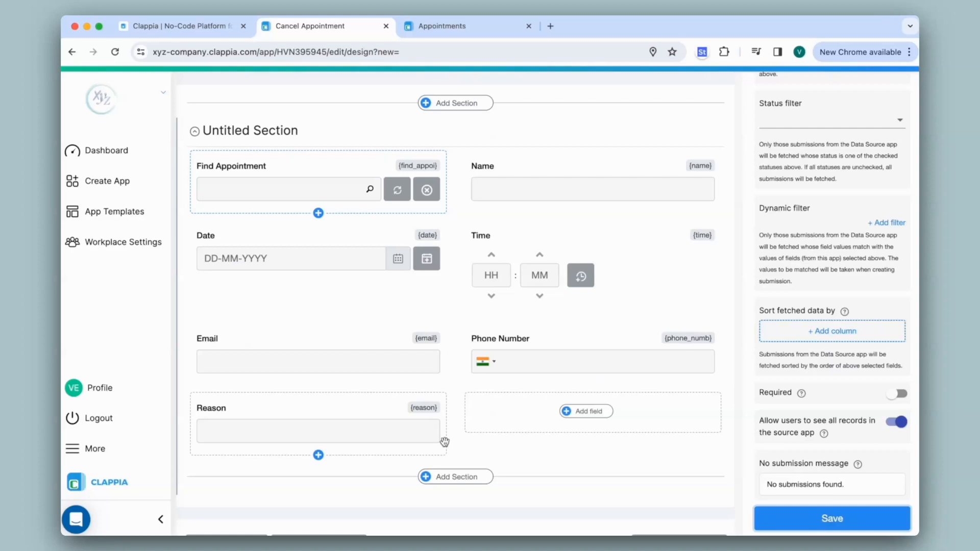
scroll(458, 449, up, 5)
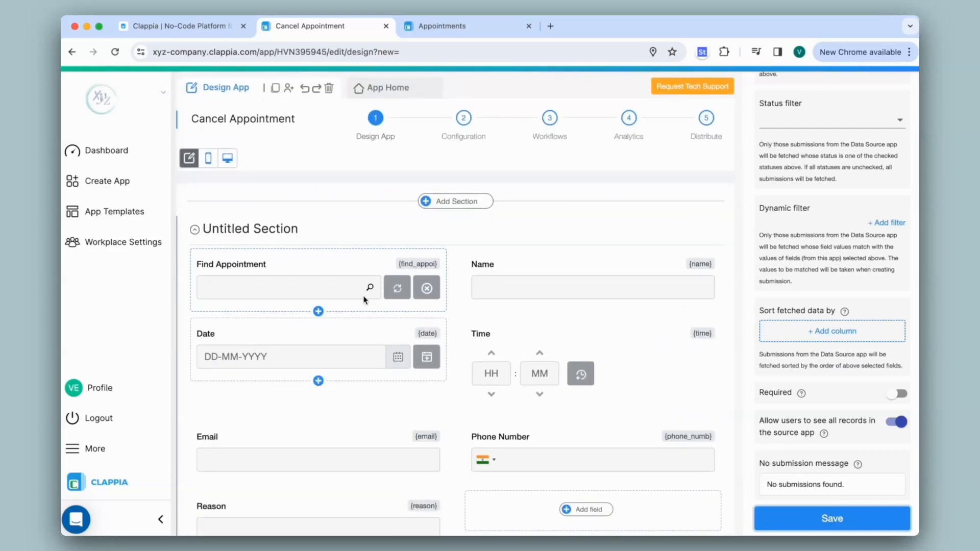
click(404, 88)
click(351, 171)
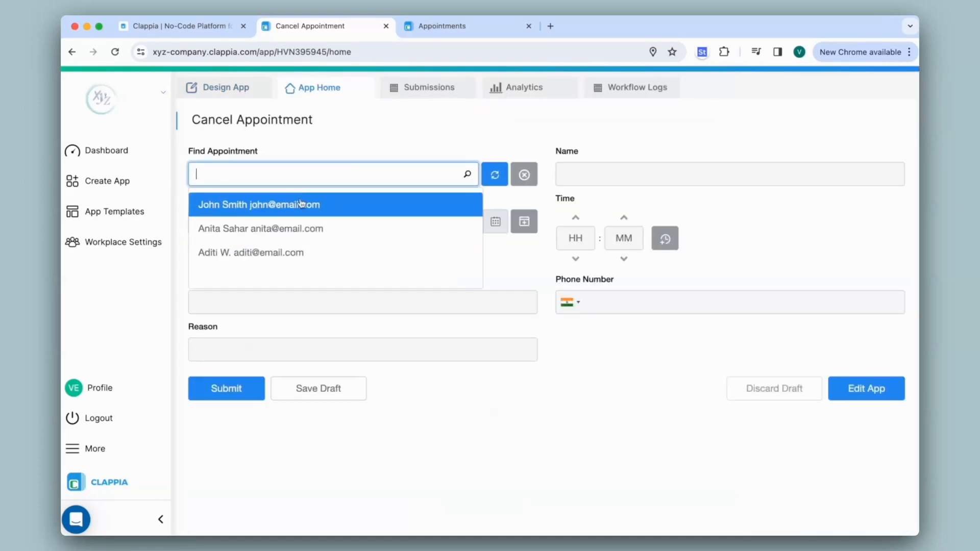
click(308, 253)
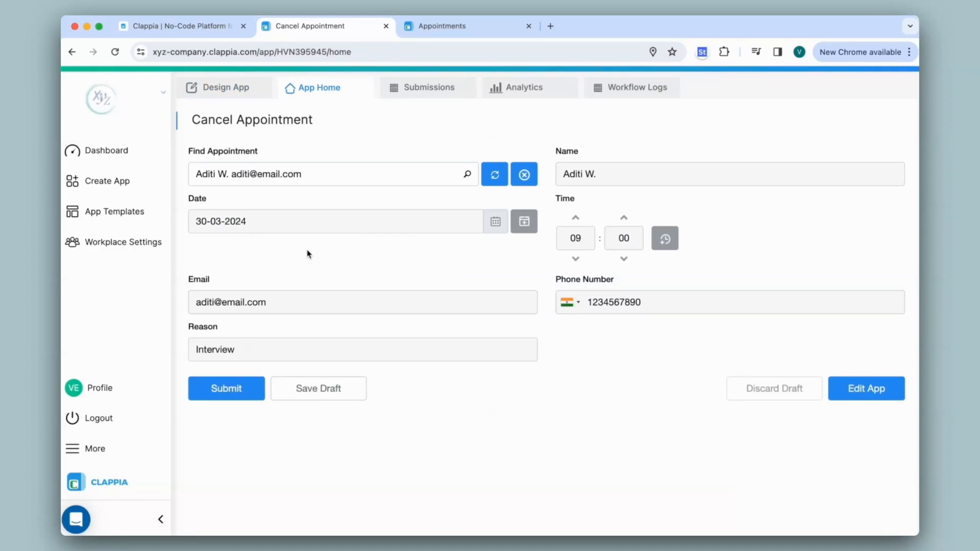
click(223, 90)
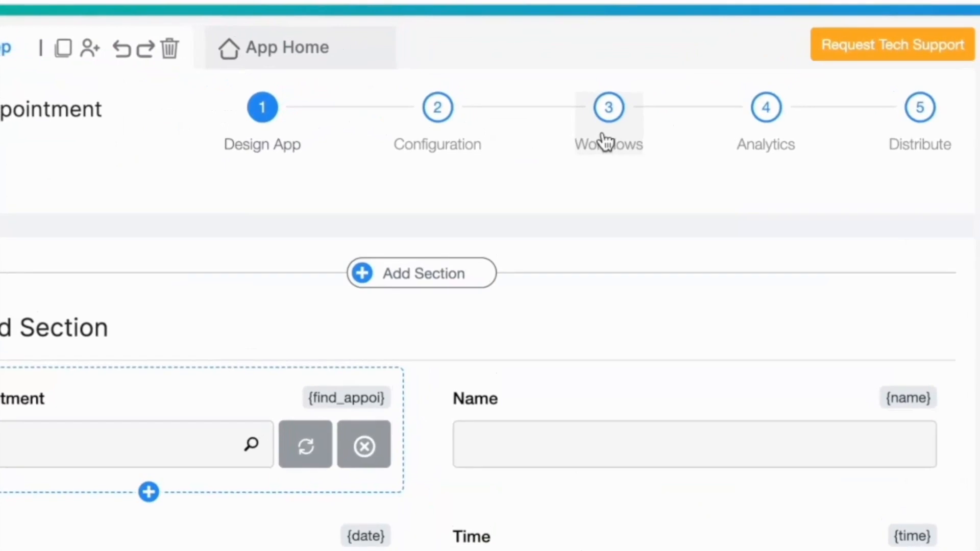
- Add a Delete Submission step after Start targeting the Appointments app
click(606, 143)
click(462, 284)
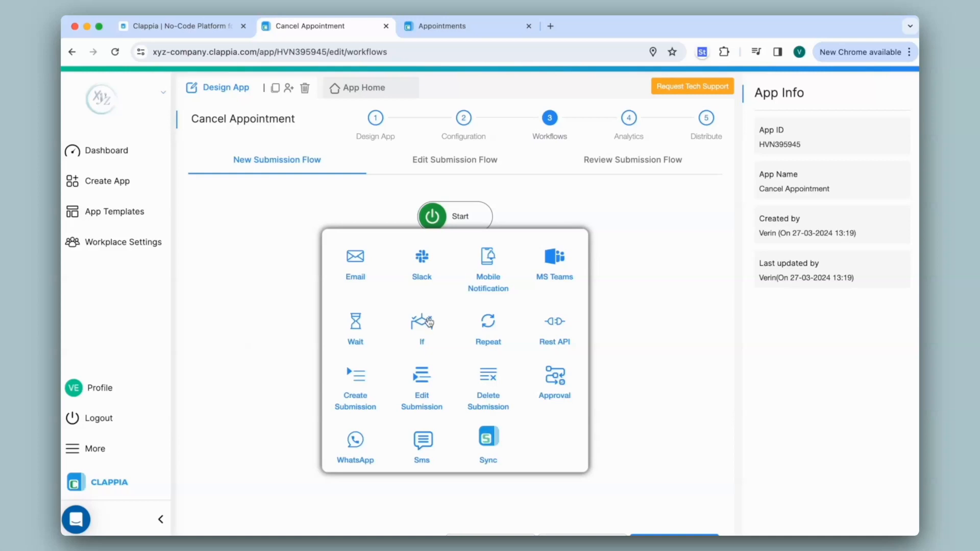
click(491, 380)
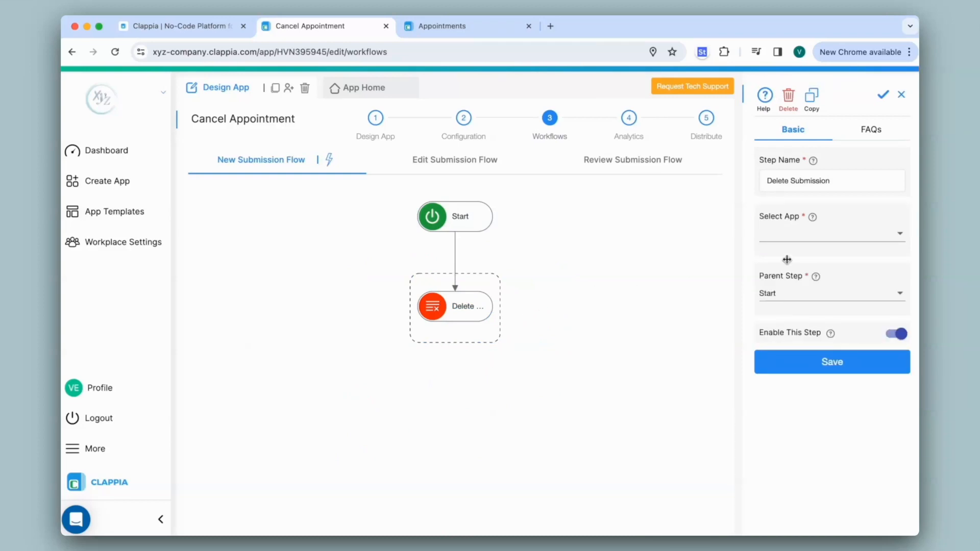
click(833, 236)
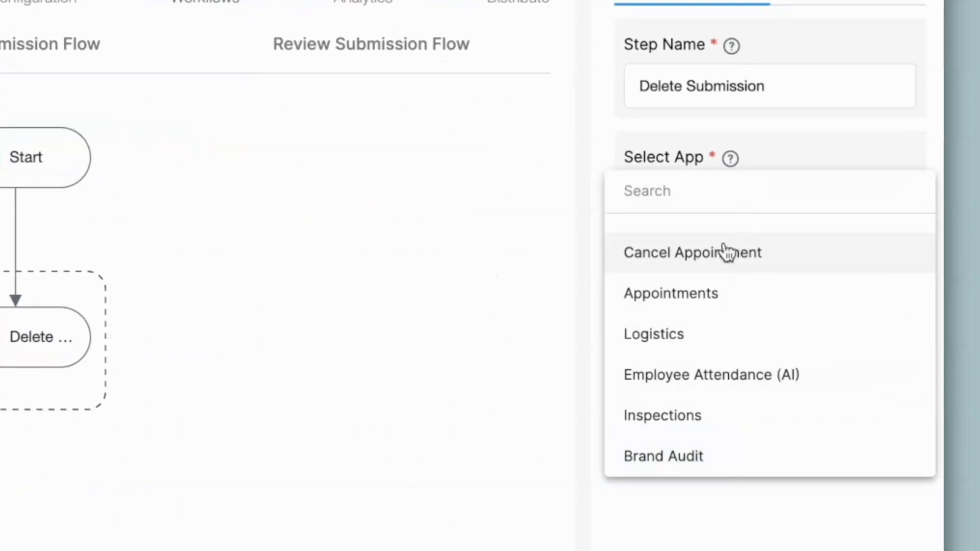
click(712, 295)
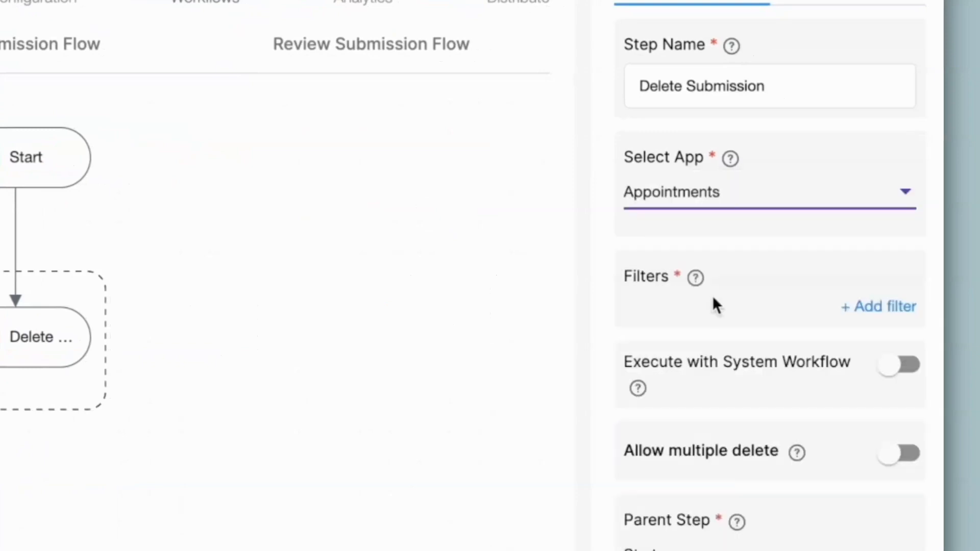
- Filter the deletion to Appointments entries whose Email matches {email}
click(874, 307)
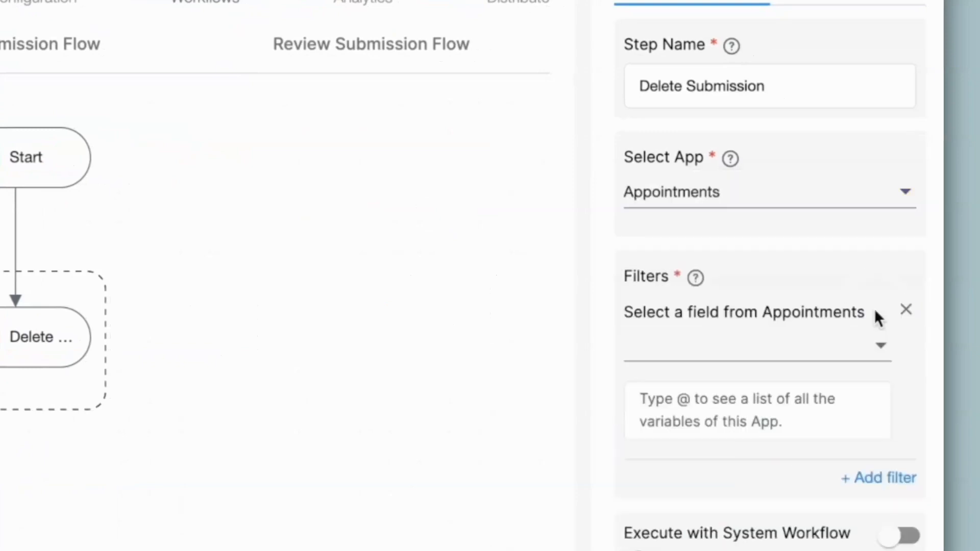
click(875, 313)
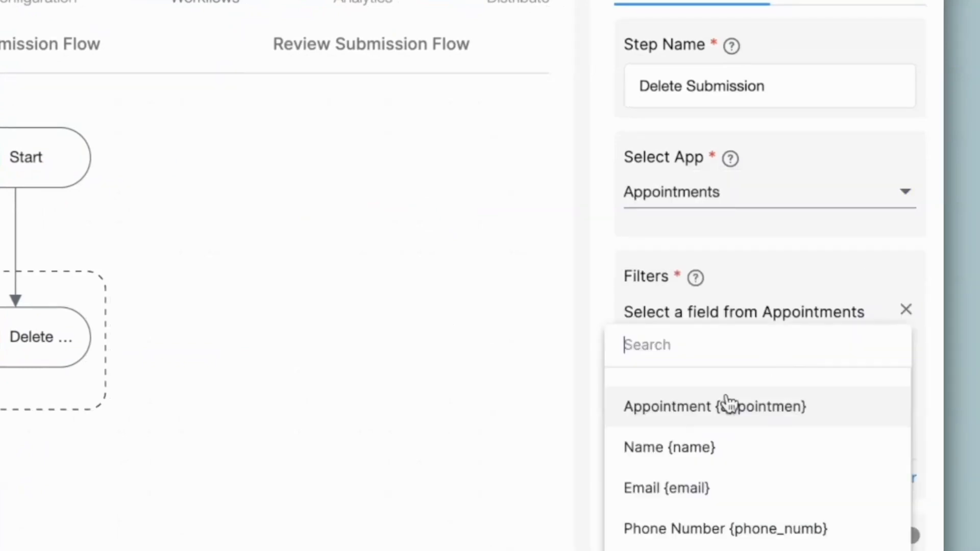
click(656, 494)
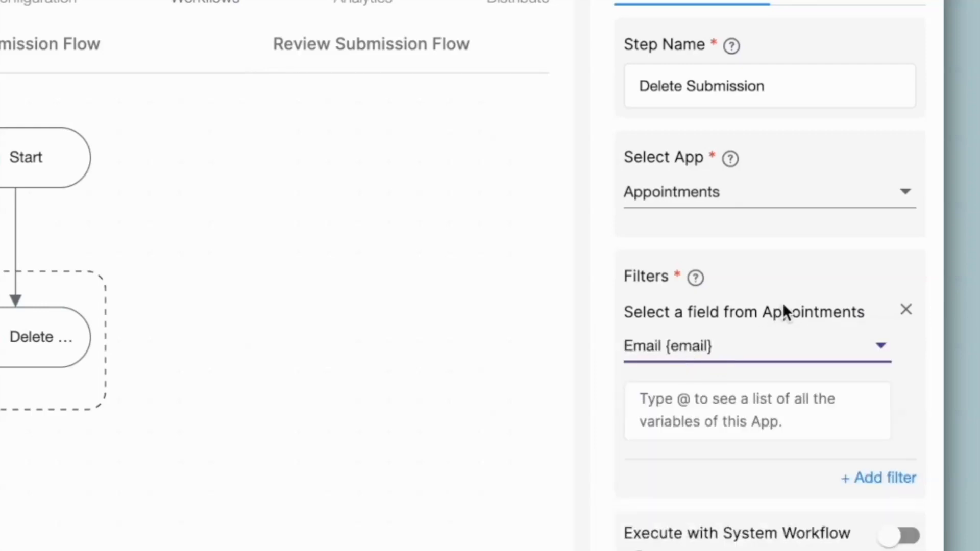
click(696, 398)
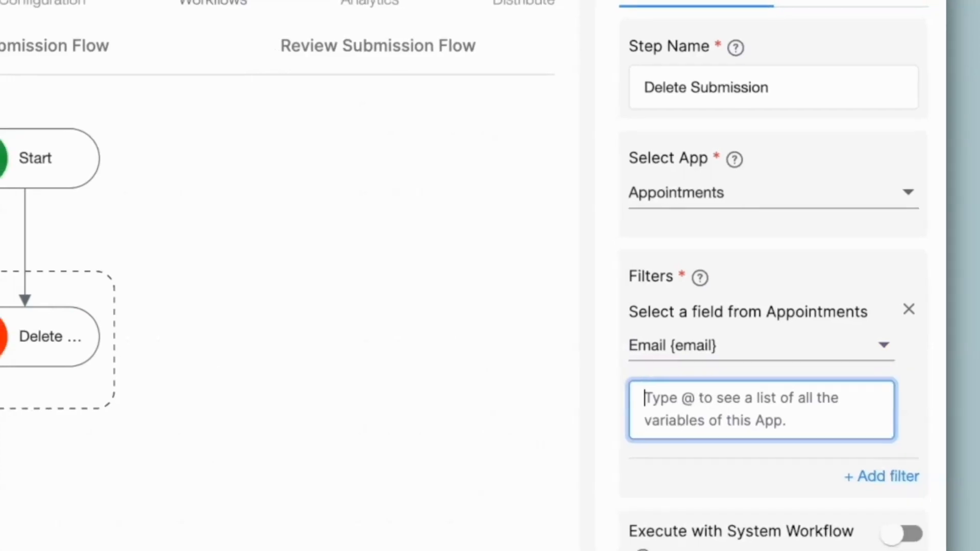
text(@)
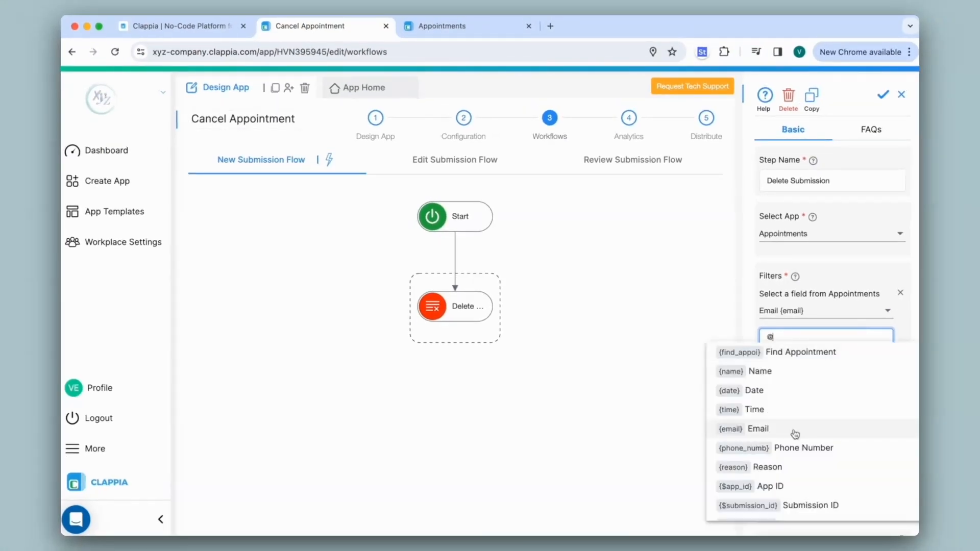
click(795, 434)
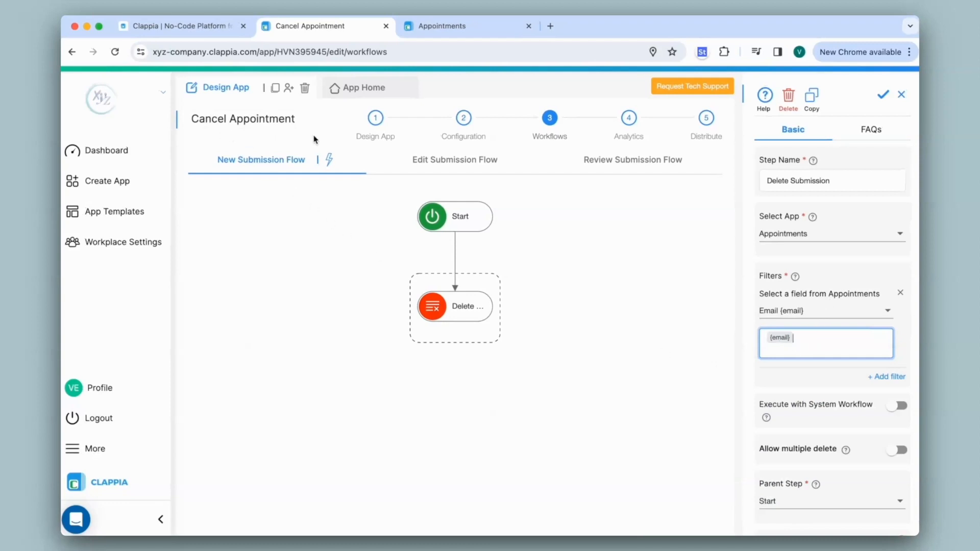
- Rename the form's Email field variable to email_cancel
click(384, 127)
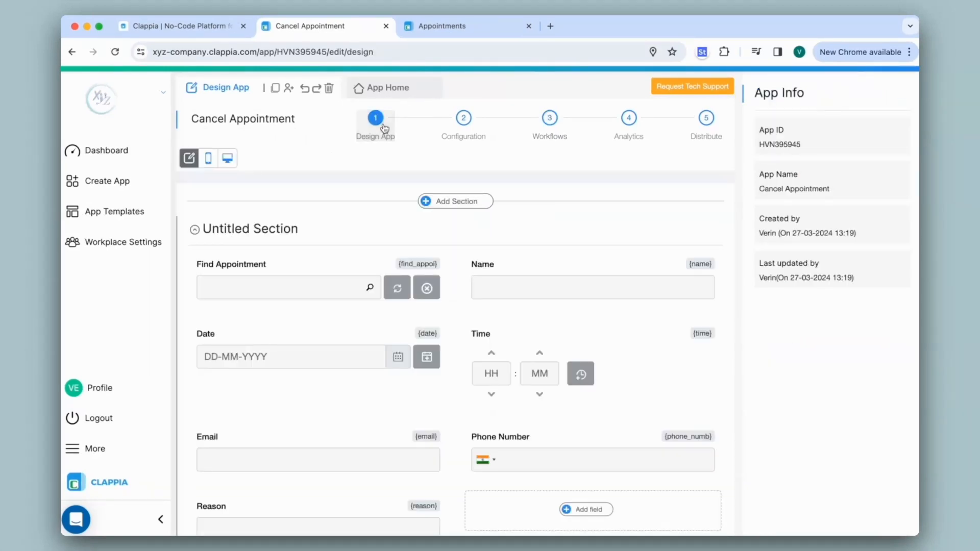
click(383, 440)
click(833, 180)
text(_cancel)
click(831, 367)
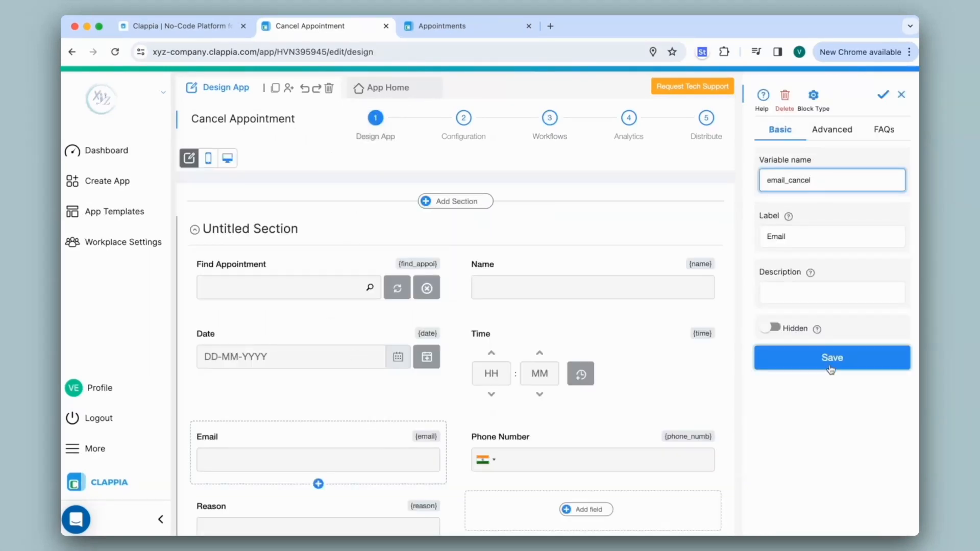
- Reopen the Delete Submission step and reselect Appointments with an Email filter
click(550, 122)
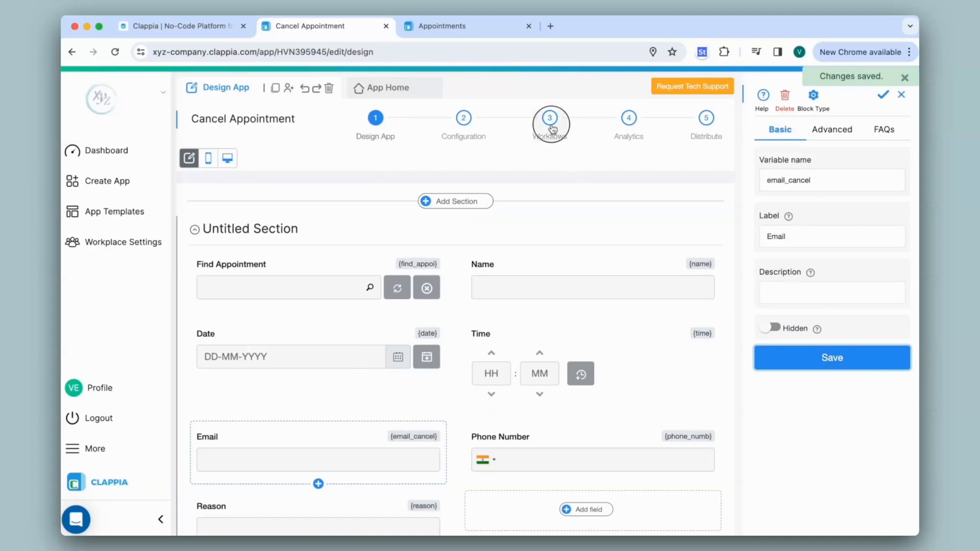
click(822, 238)
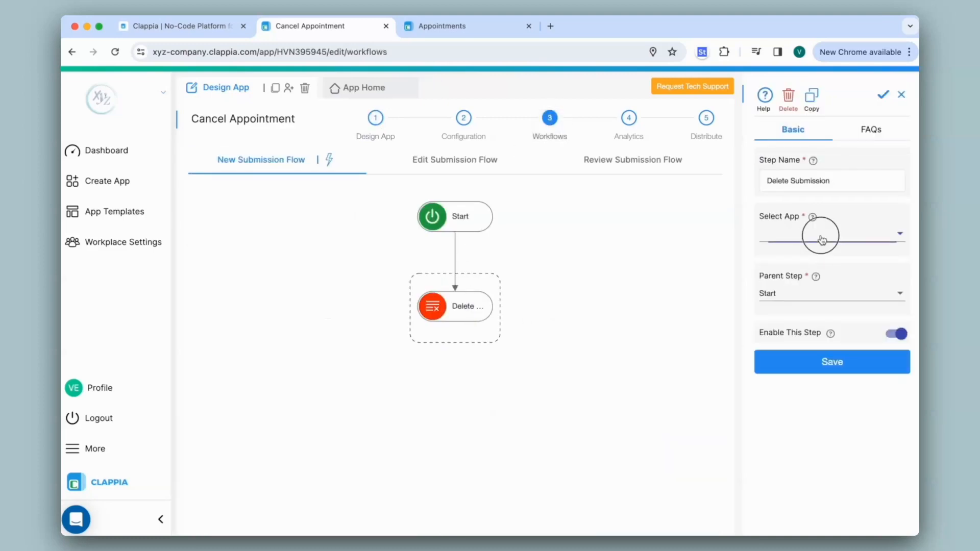
click(802, 286)
click(902, 295)
click(873, 312)
- Match the Email filter against {email_cancel} and save the step
click(797, 379)
click(816, 339)
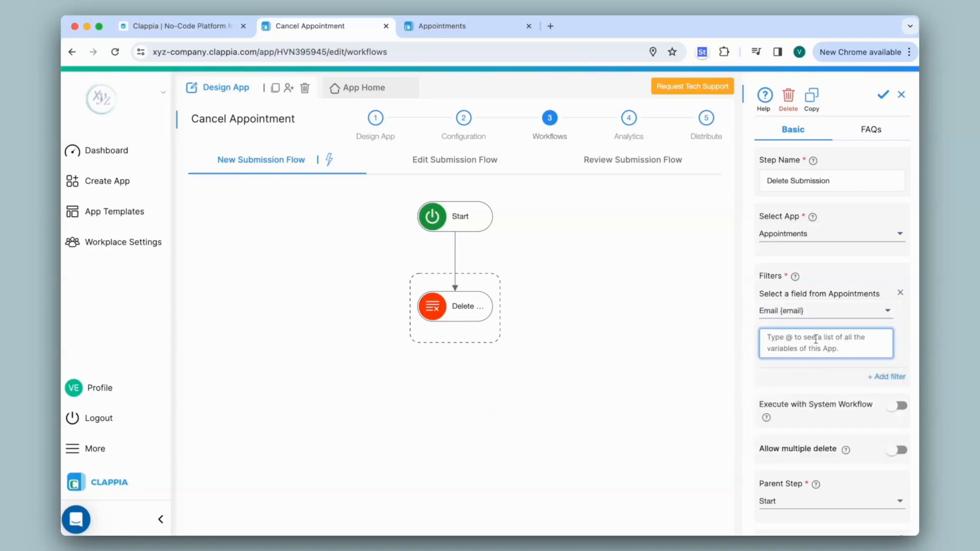
text(@)
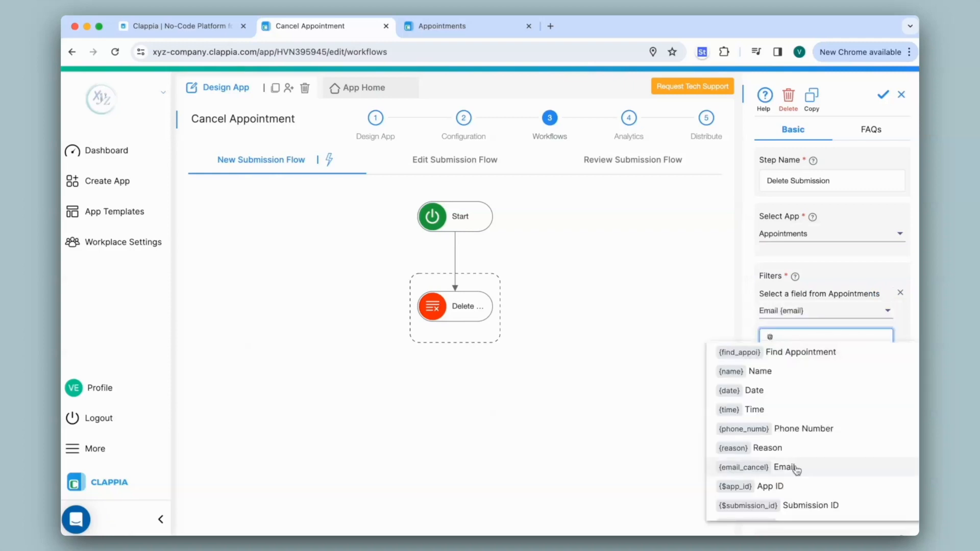
click(750, 476)
scroll(823, 400, down, 1)
click(832, 519)
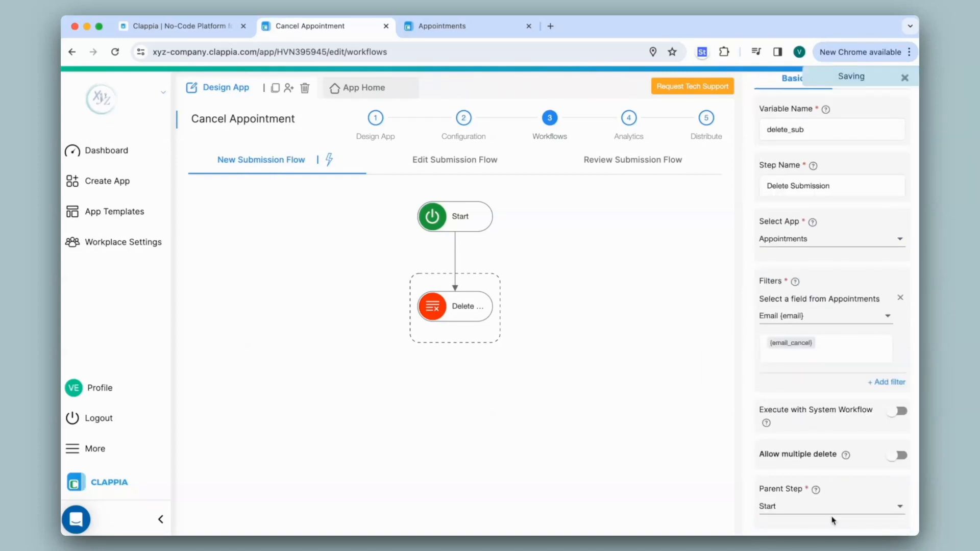
click(380, 87)
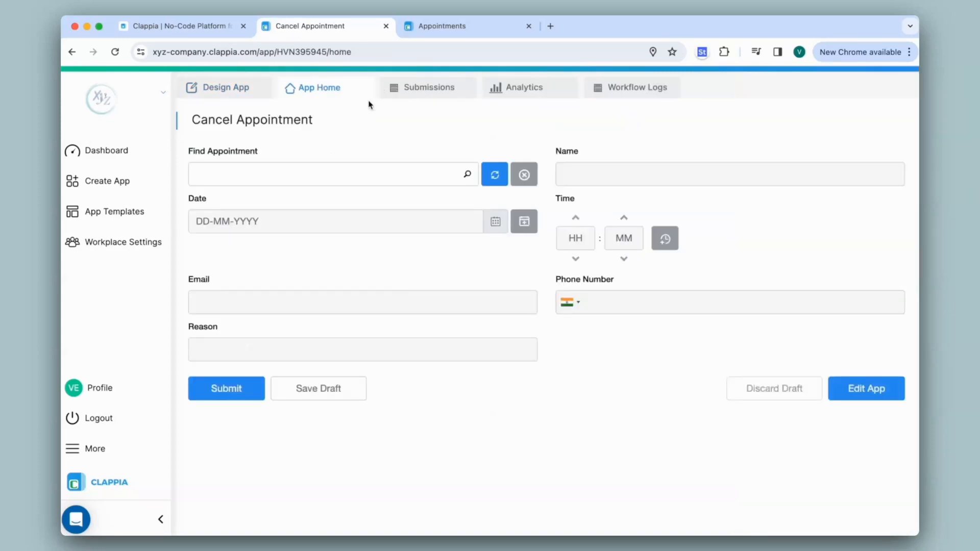
- Pick an appointment in Find Appointment and submit the cancellation
click(352, 175)
click(278, 254)
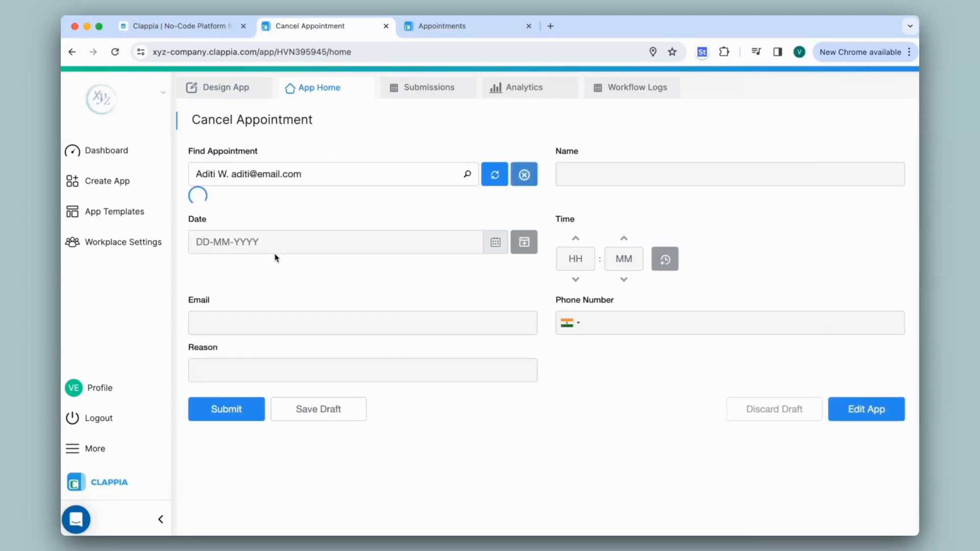
click(221, 392)
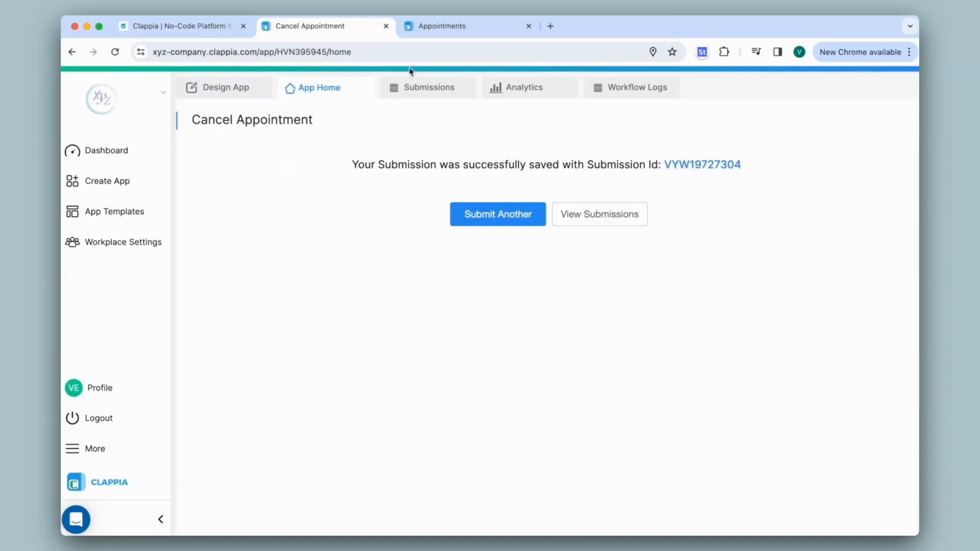
- Search Appointments submissions for Archived Equals Yes and open the first archived entry
click(493, 28)
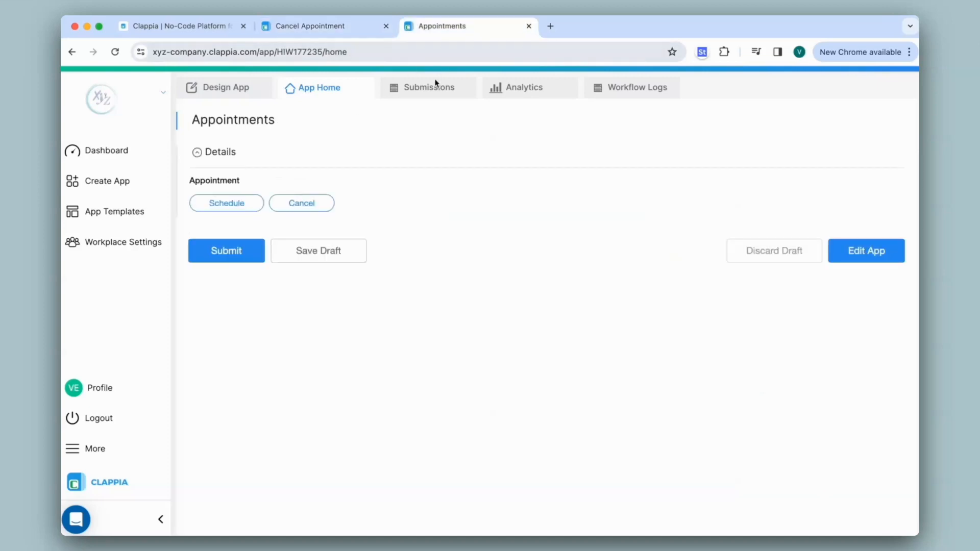
click(434, 97)
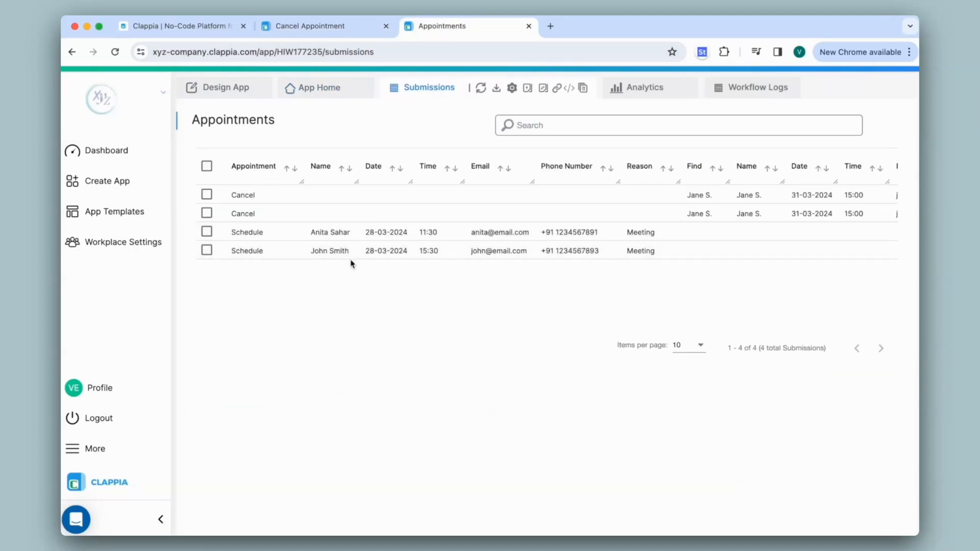
click(566, 130)
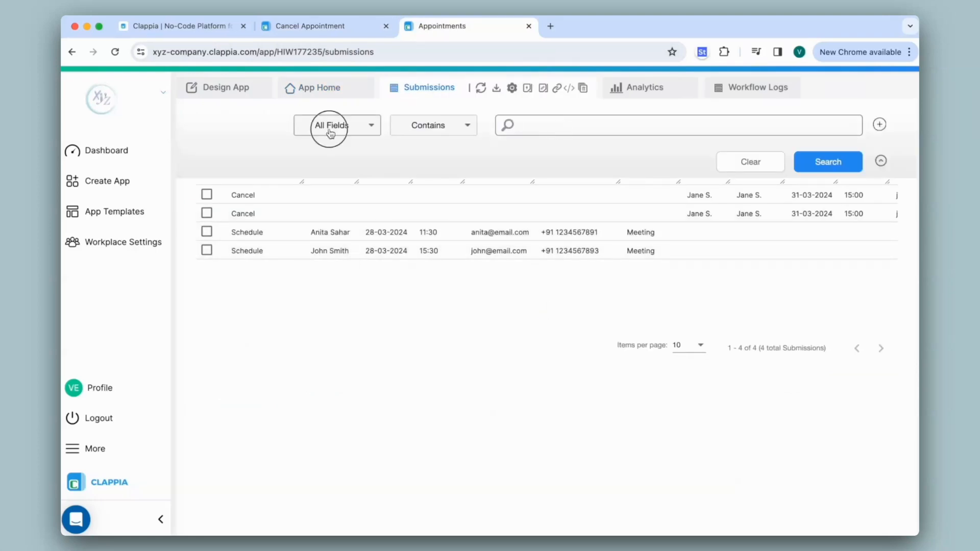
click(332, 125)
scroll(339, 190, down, 3)
click(340, 190)
click(574, 128)
click(521, 147)
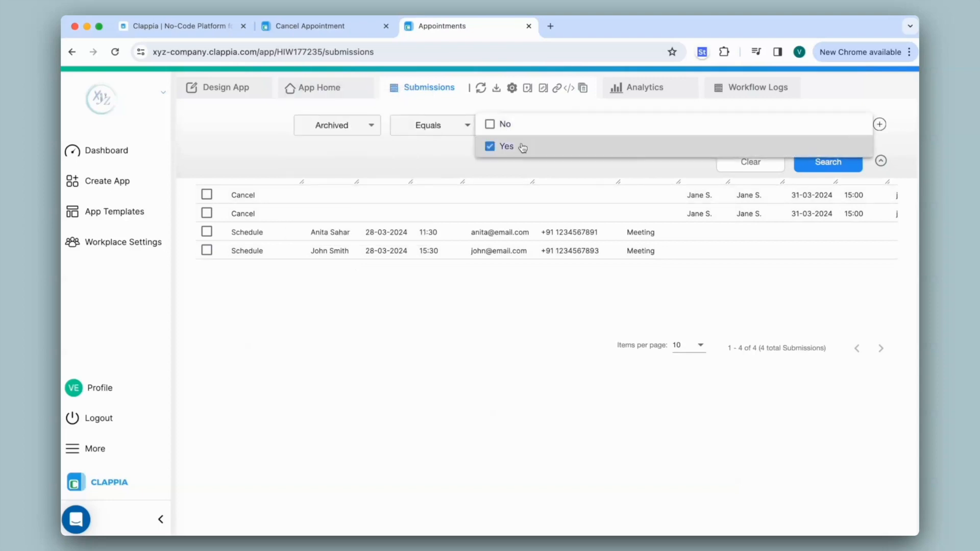
click(828, 162)
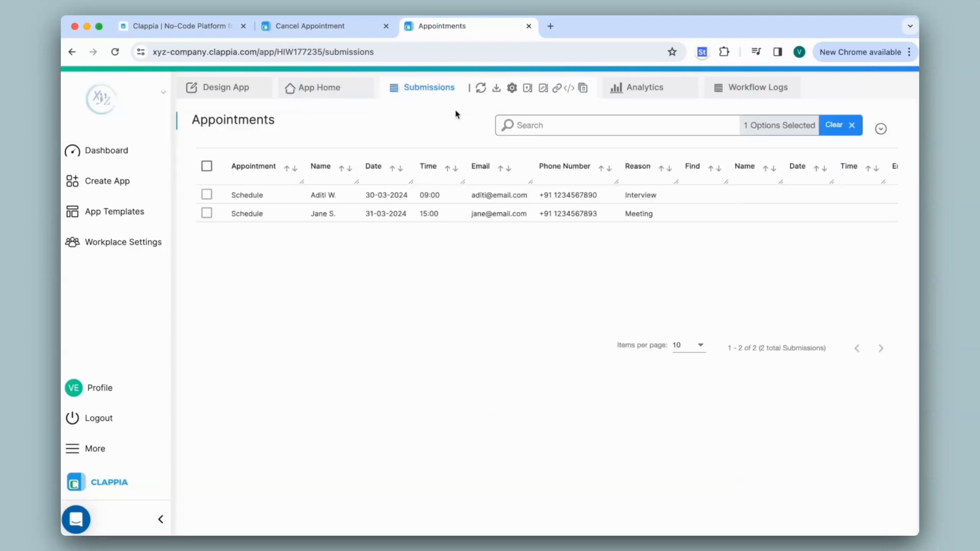
click(314, 201)
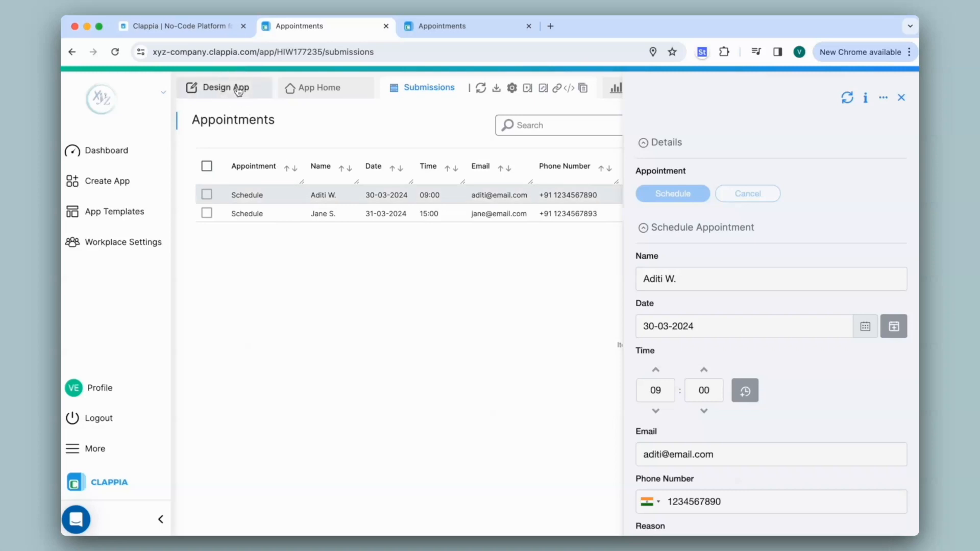
- Turn on Allow multiple delete in the Appointments Delete Submission step and save it
click(218, 88)
click(549, 134)
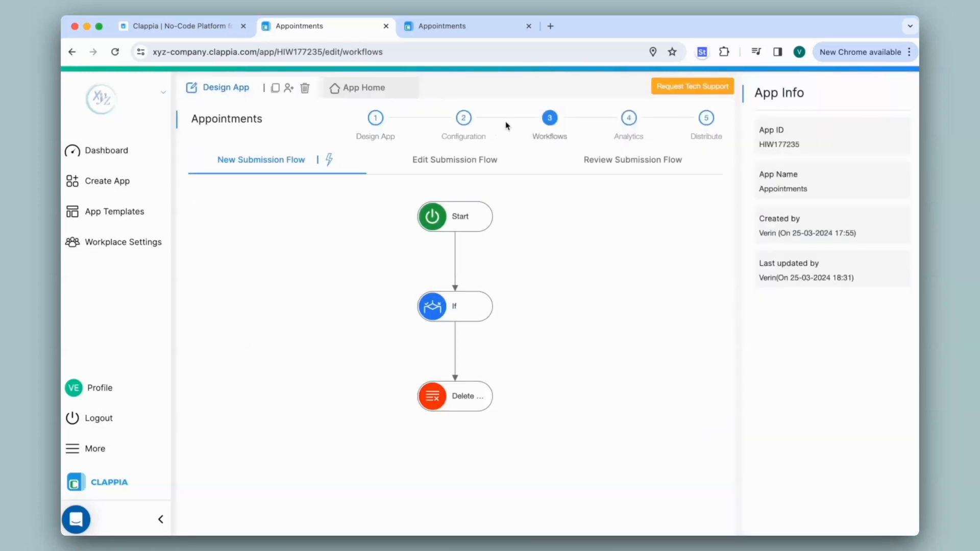
click(486, 398)
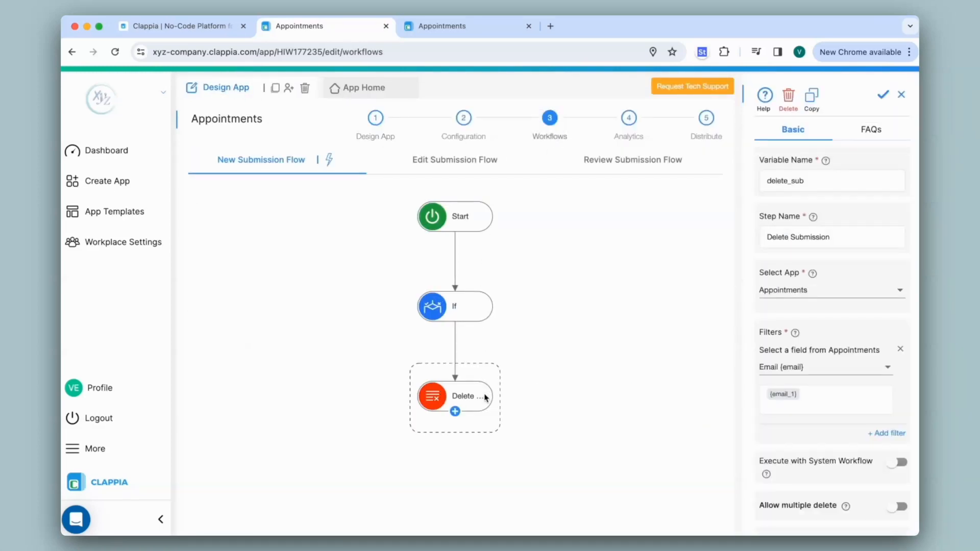
scroll(760, 394, down, 3)
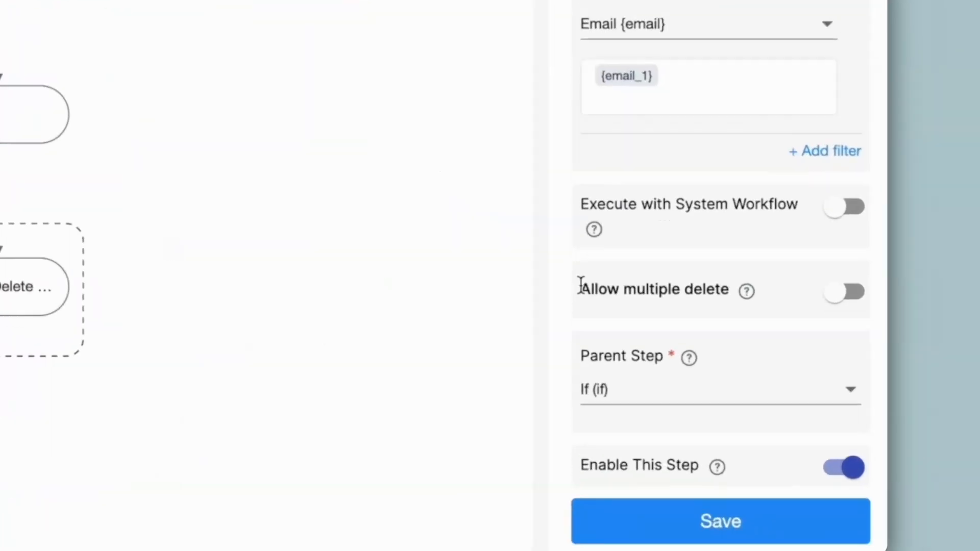
drag(580, 286, 746, 287)
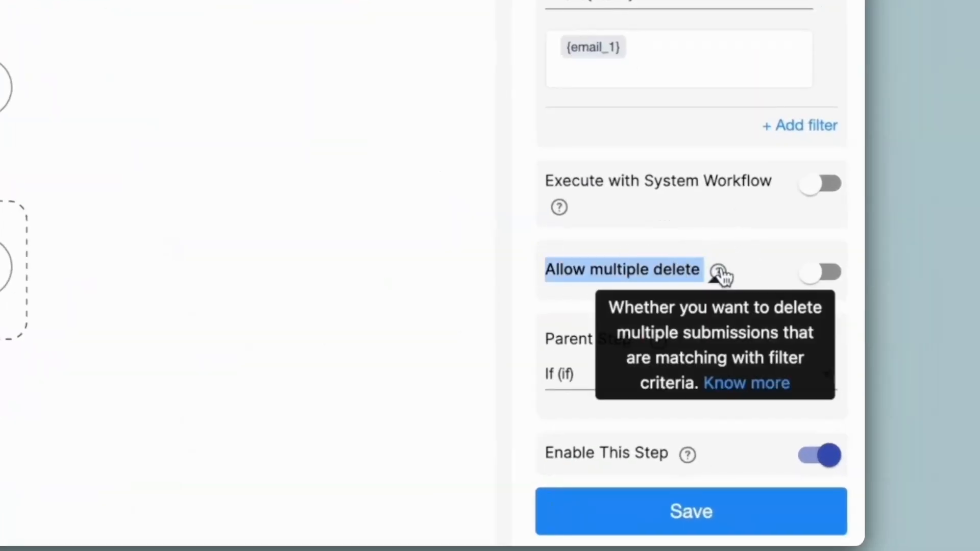
click(809, 300)
click(815, 283)
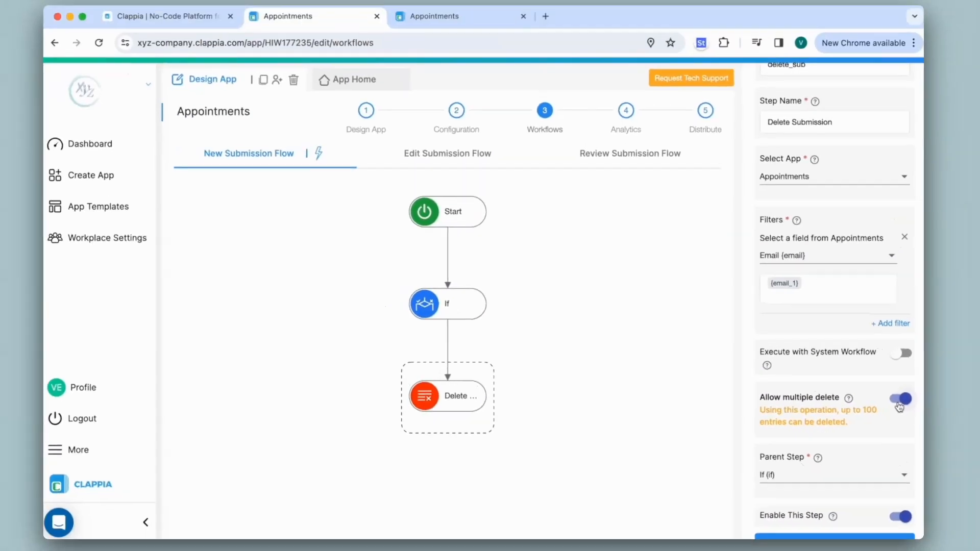
scroll(818, 304, down, 1)
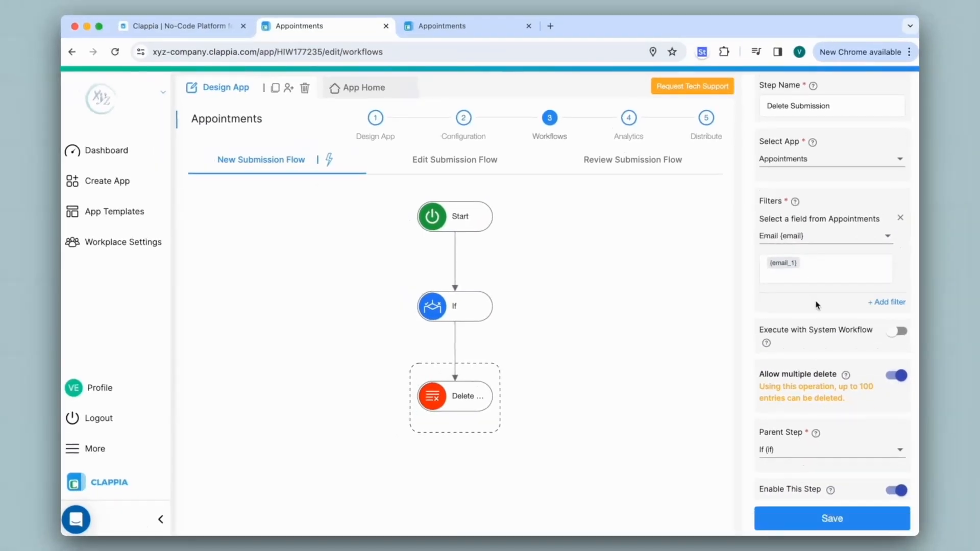
click(832, 520)
- Schedule a 13:37 Meeting appointment with the contact's email and phone number
click(380, 91)
click(242, 202)
click(299, 353)
click(622, 338)
text(dan@email.com)
key(Tab)
text(1234567894)
click(674, 416)
click(584, 451)
click(250, 470)
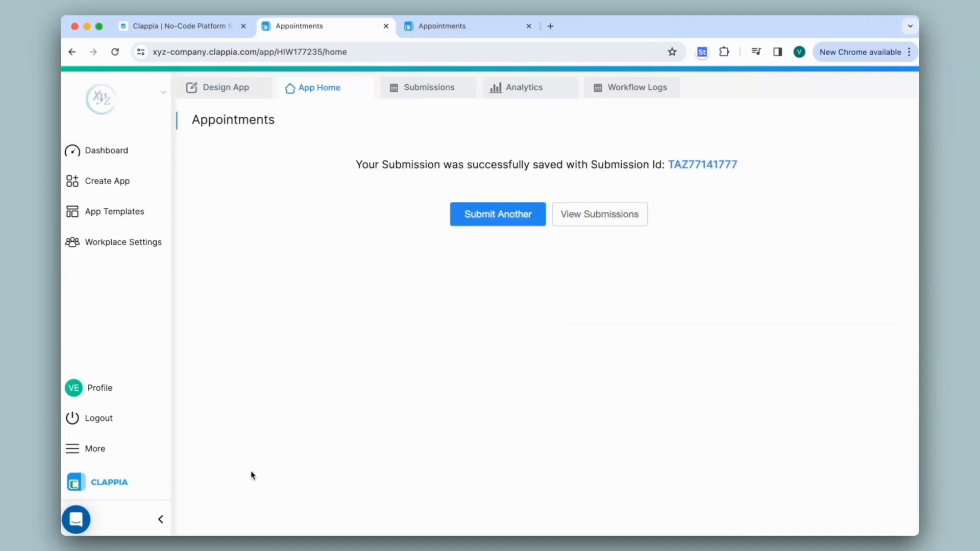
- Start another Schedule submission, then review the Appointments submissions list
click(521, 214)
click(230, 201)
click(238, 289)
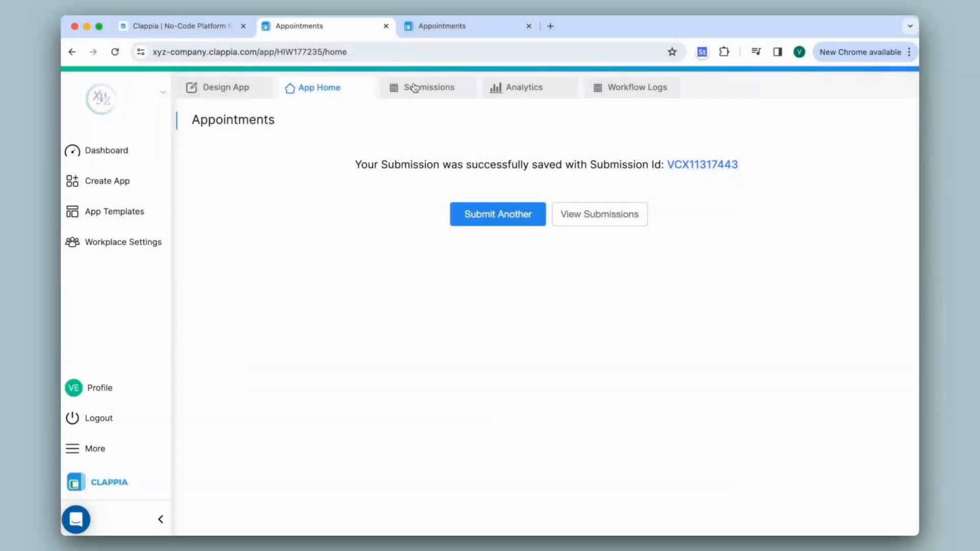
click(419, 89)
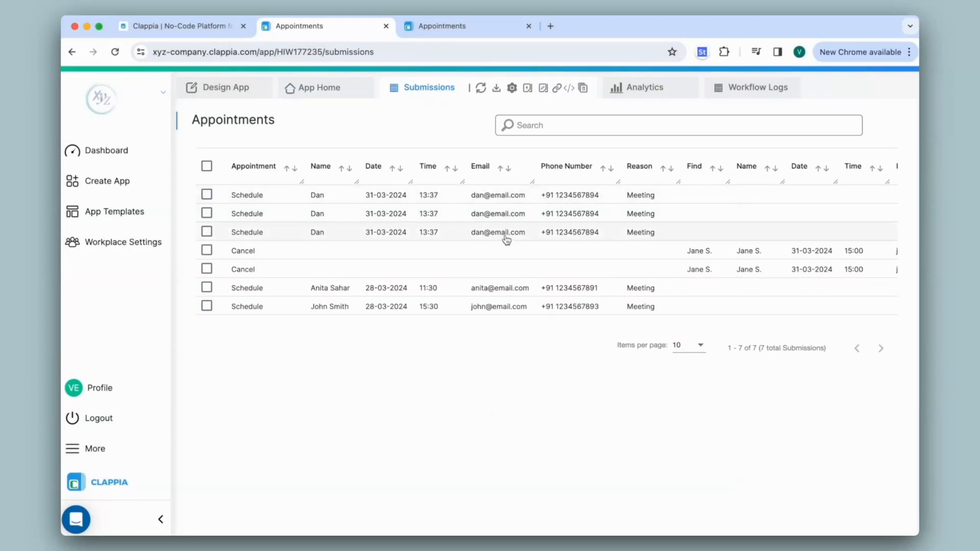
click(326, 91)
click(311, 202)
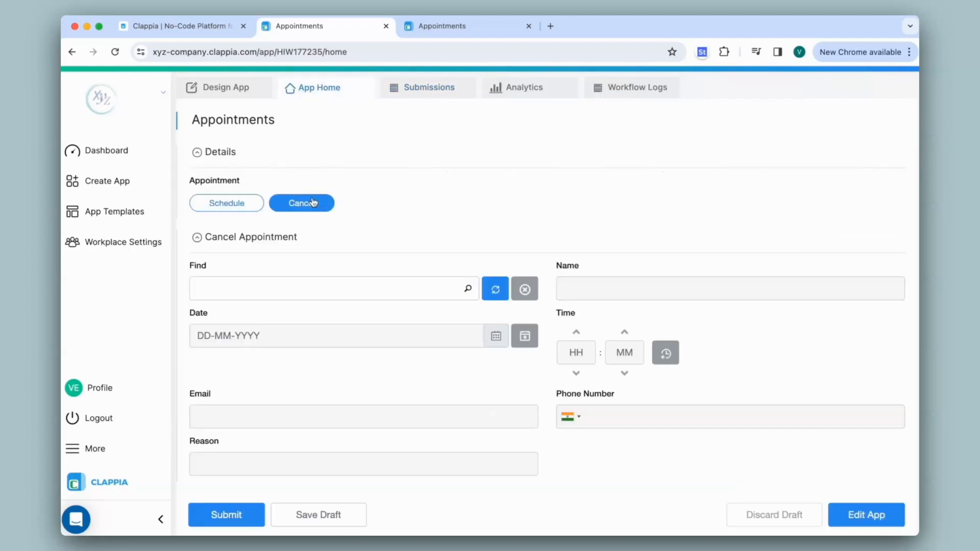
click(339, 286)
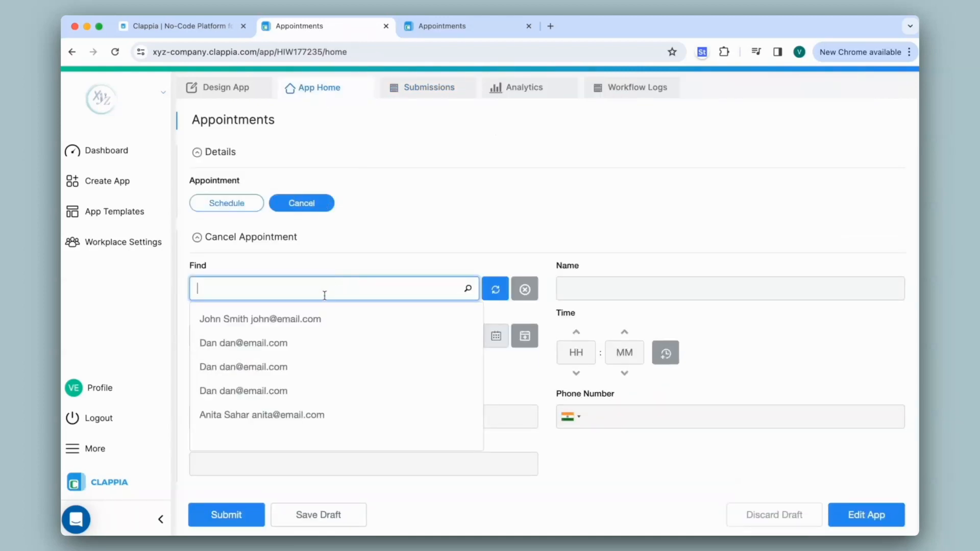
click(308, 346)
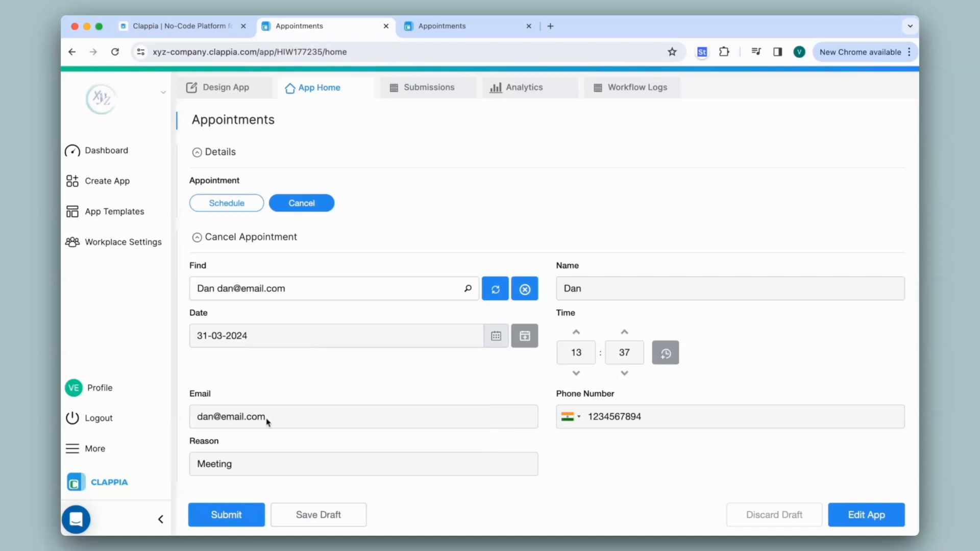
click(237, 514)
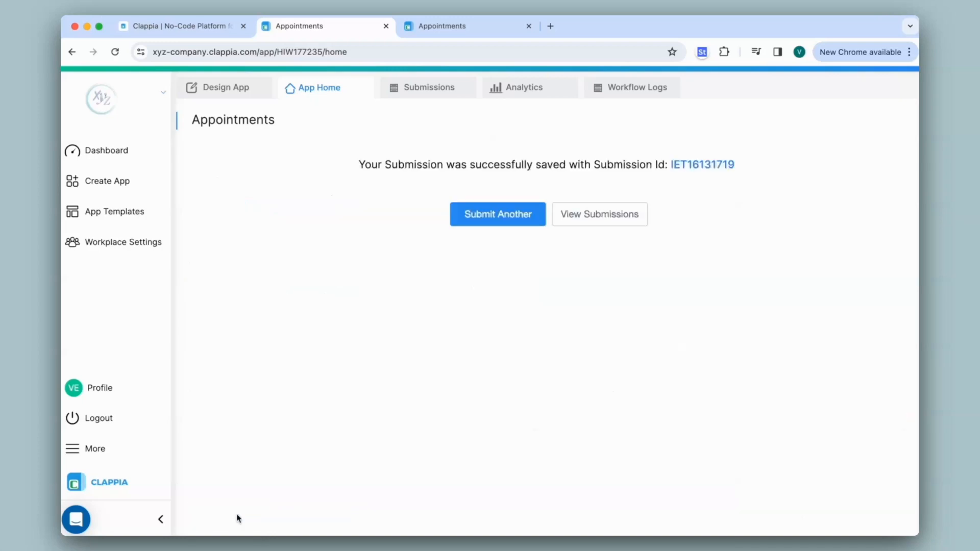
click(430, 92)
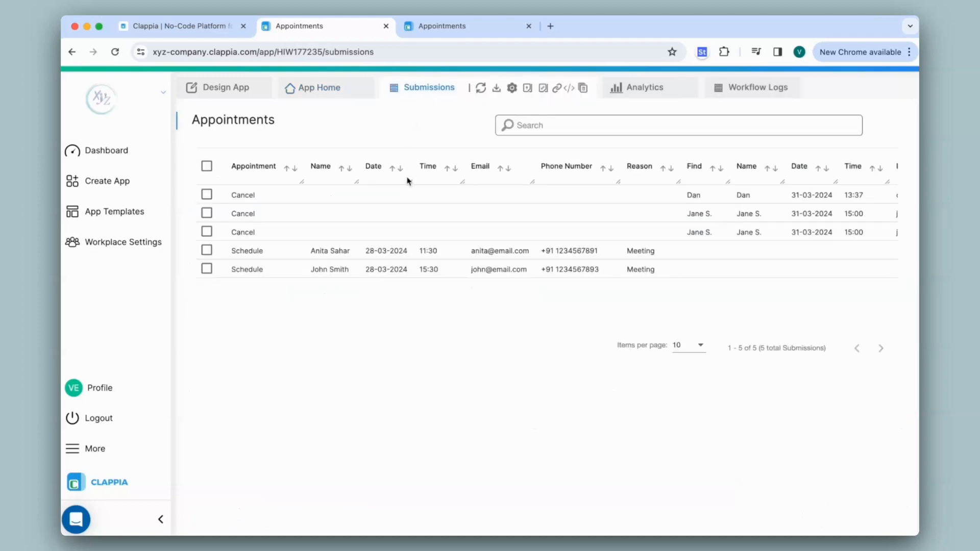
- Search for Archived Equals Yes to list the three 13:37 bookings, then open Design App
click(348, 129)
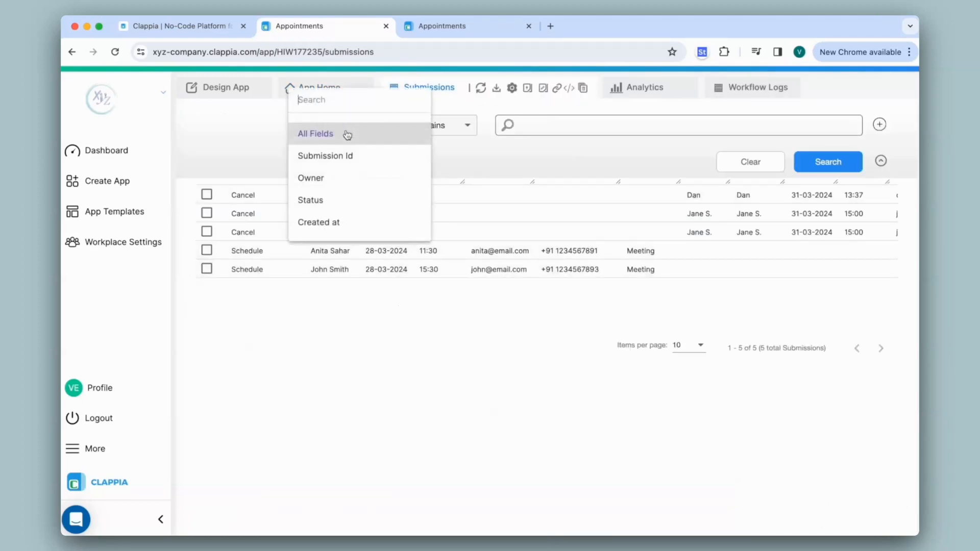
scroll(343, 134, down, 5)
click(344, 134)
click(570, 137)
click(610, 146)
click(817, 161)
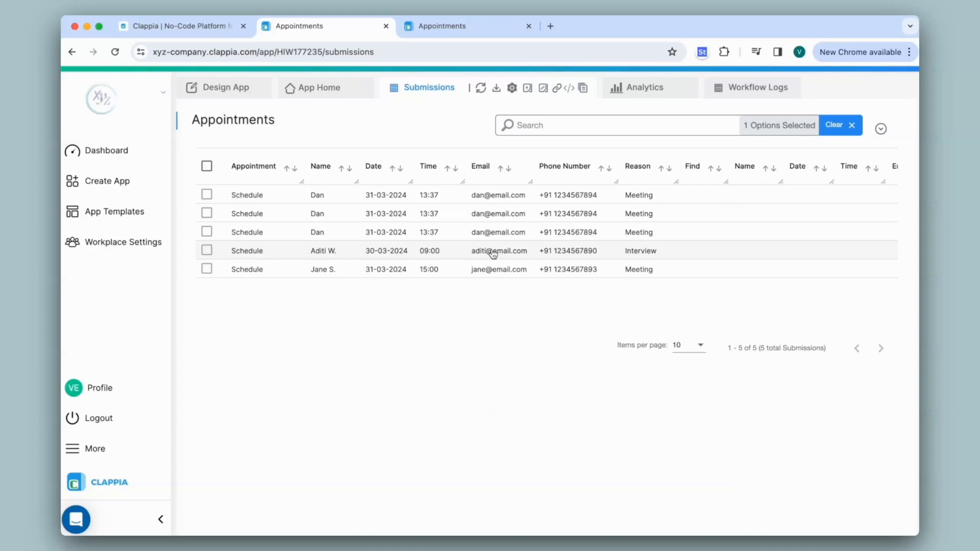
click(237, 89)
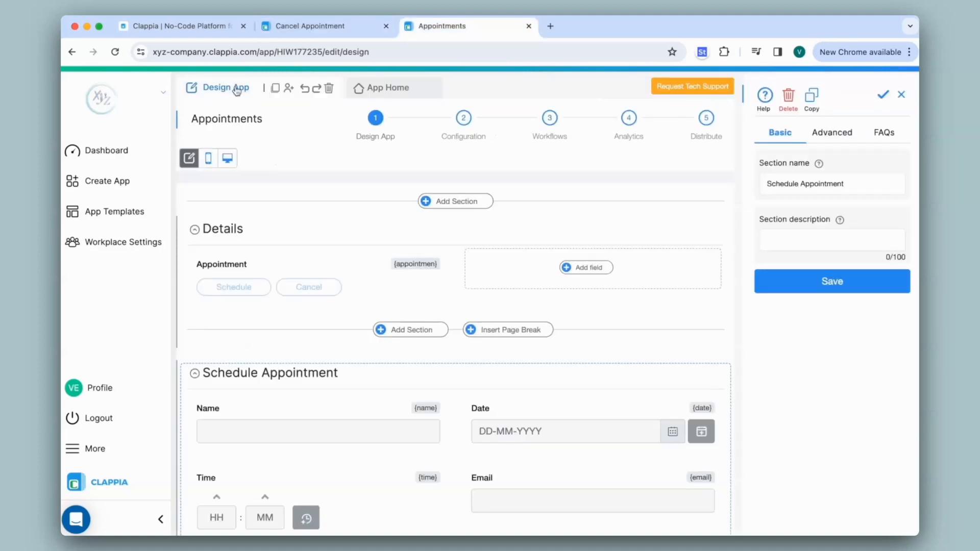